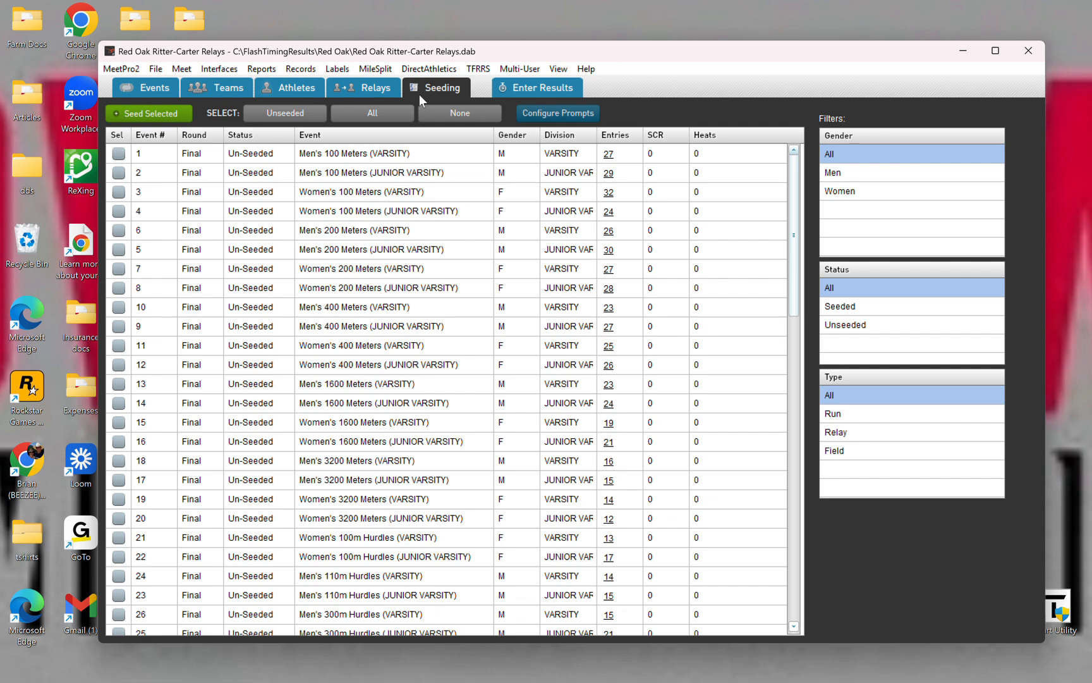
# Step: Batch-set the heat order of all running events to Slow to Fast
pyautogui.click(182, 69)
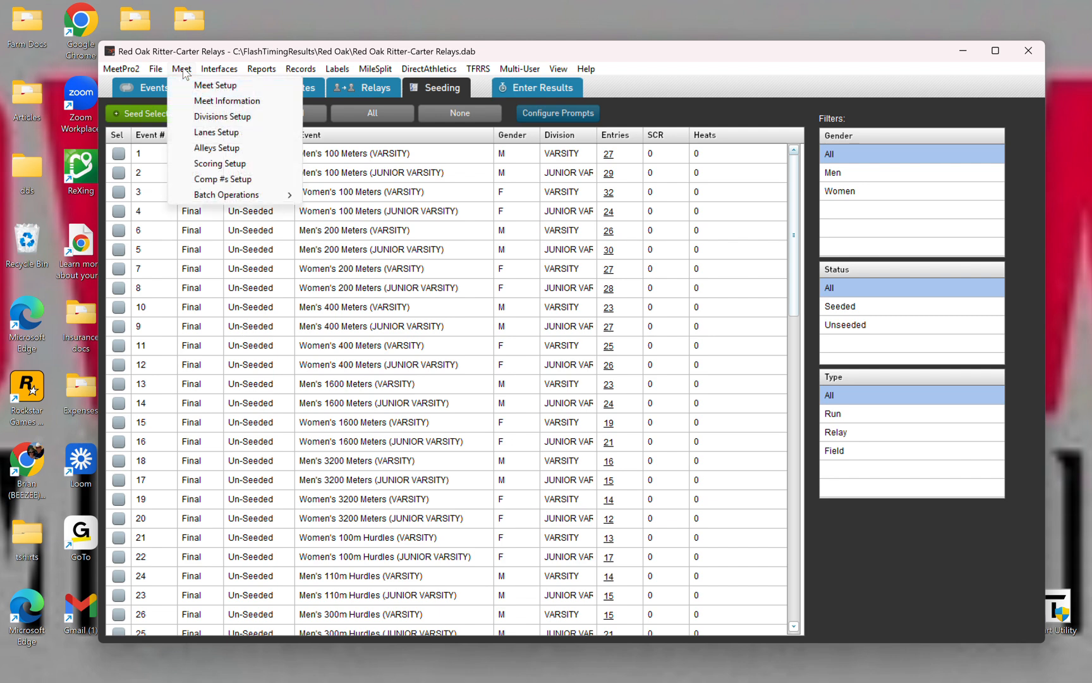
pyautogui.moveTo(197, 197)
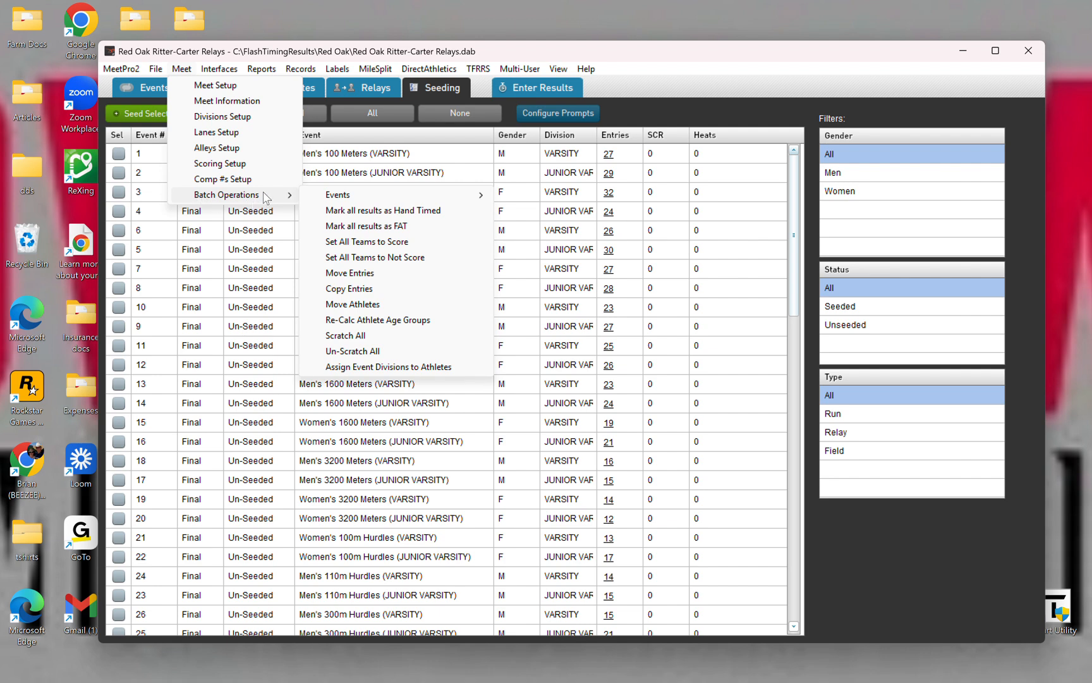
pyautogui.moveTo(354, 196)
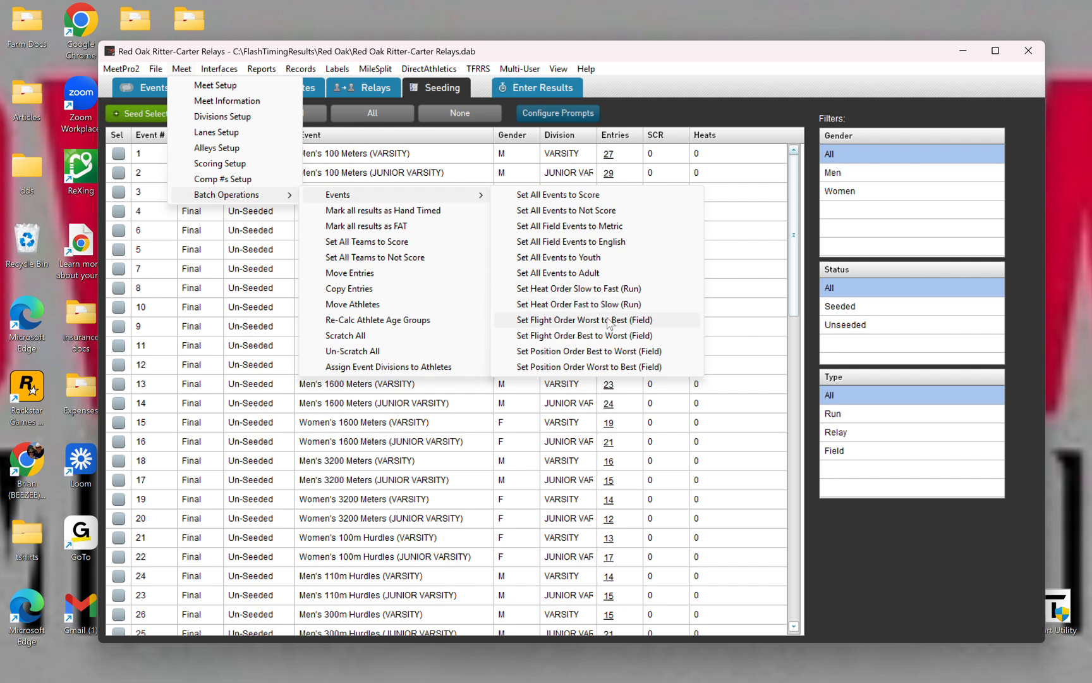
pyautogui.click(598, 291)
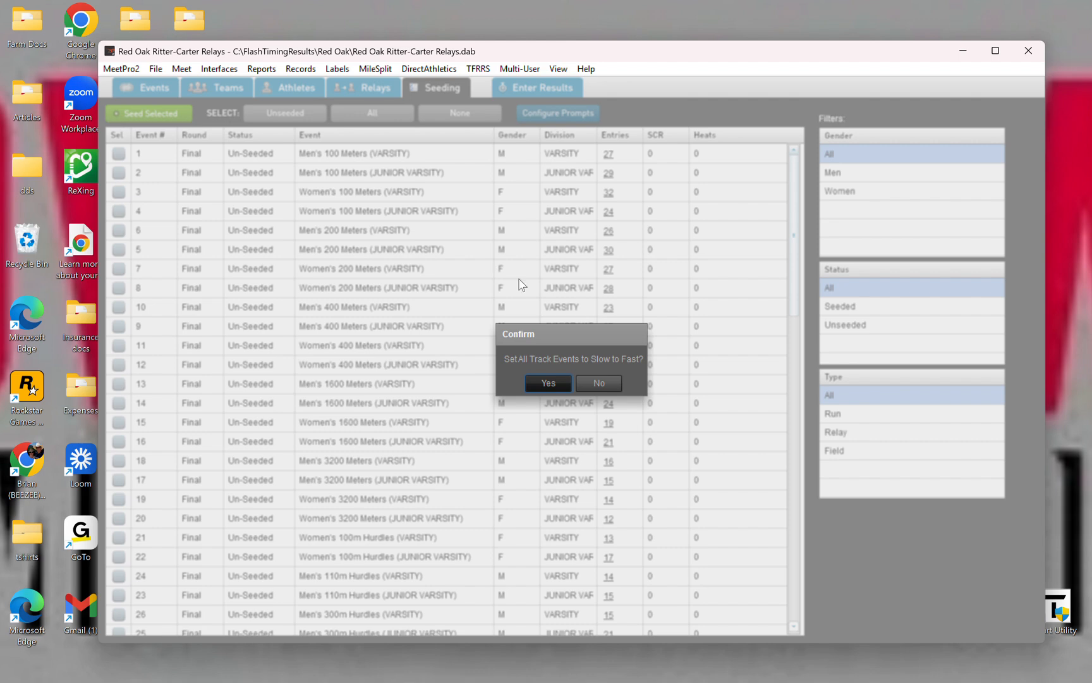
pyautogui.press('Return')
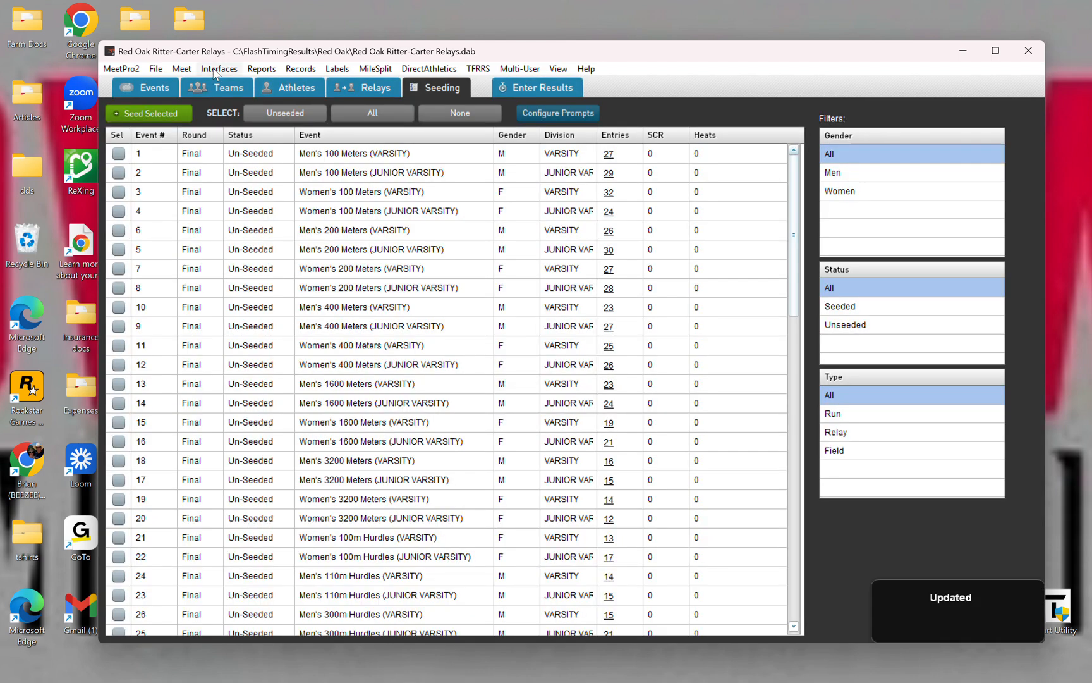
# Step: Batch-set the flight order of all field events to Worst to Best
pyautogui.click(181, 68)
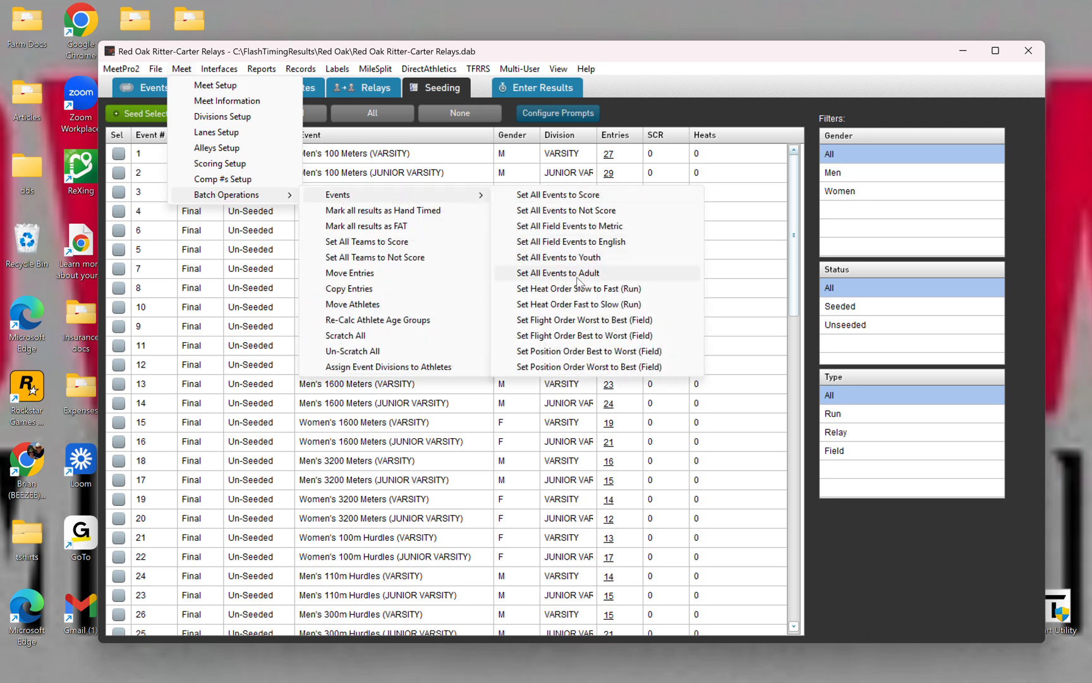
pyautogui.click(570, 320)
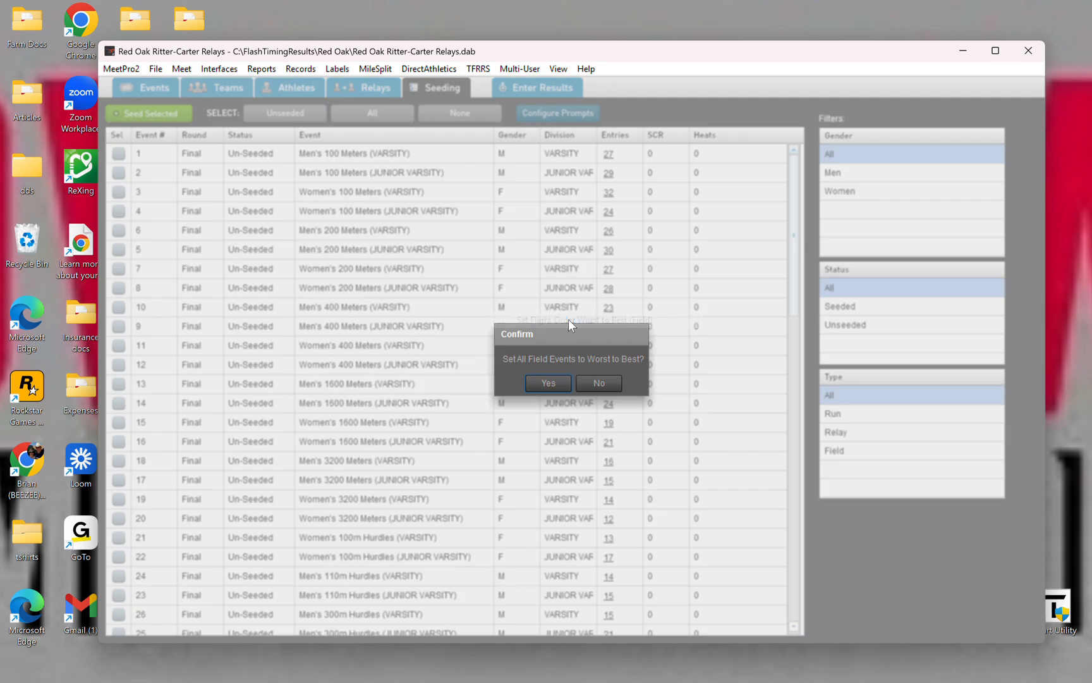
pyautogui.click(550, 381)
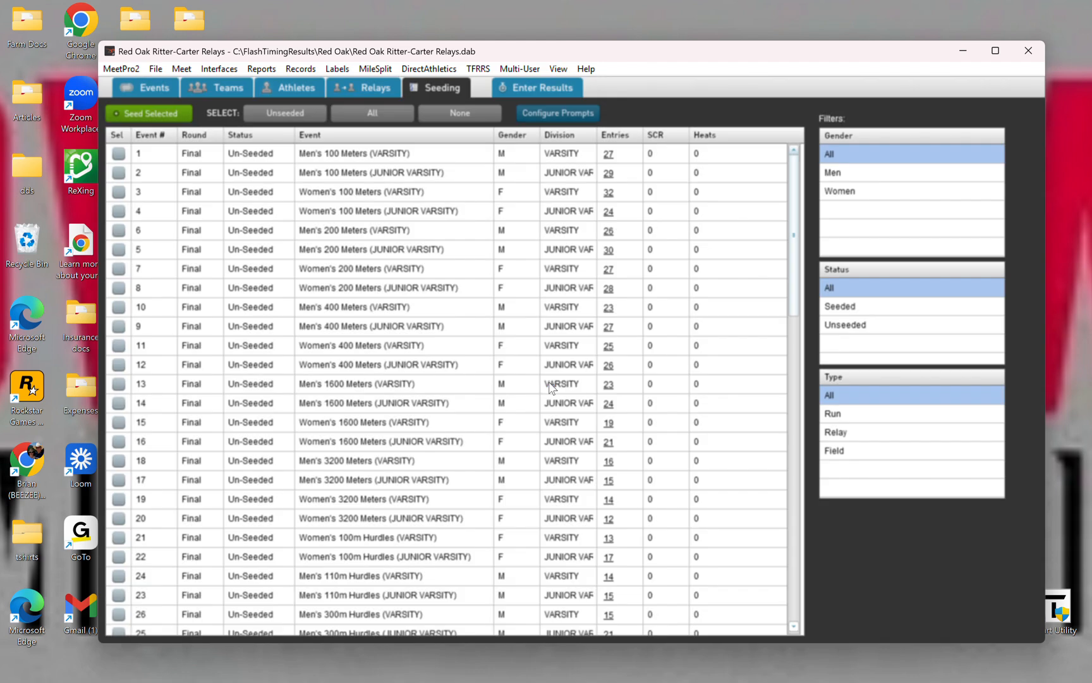
# Step: Select all events for seeding and view the breakpoint picker for Men's 100 Meters (VARSITY) without applying any
pyautogui.click(373, 113)
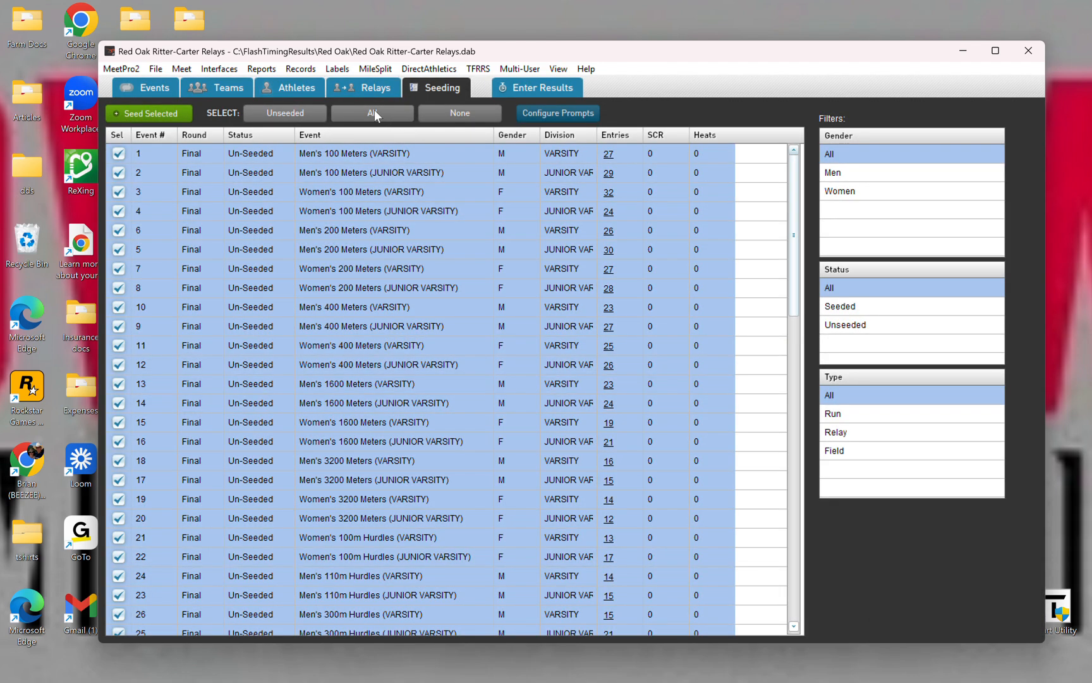
pyautogui.click(166, 113)
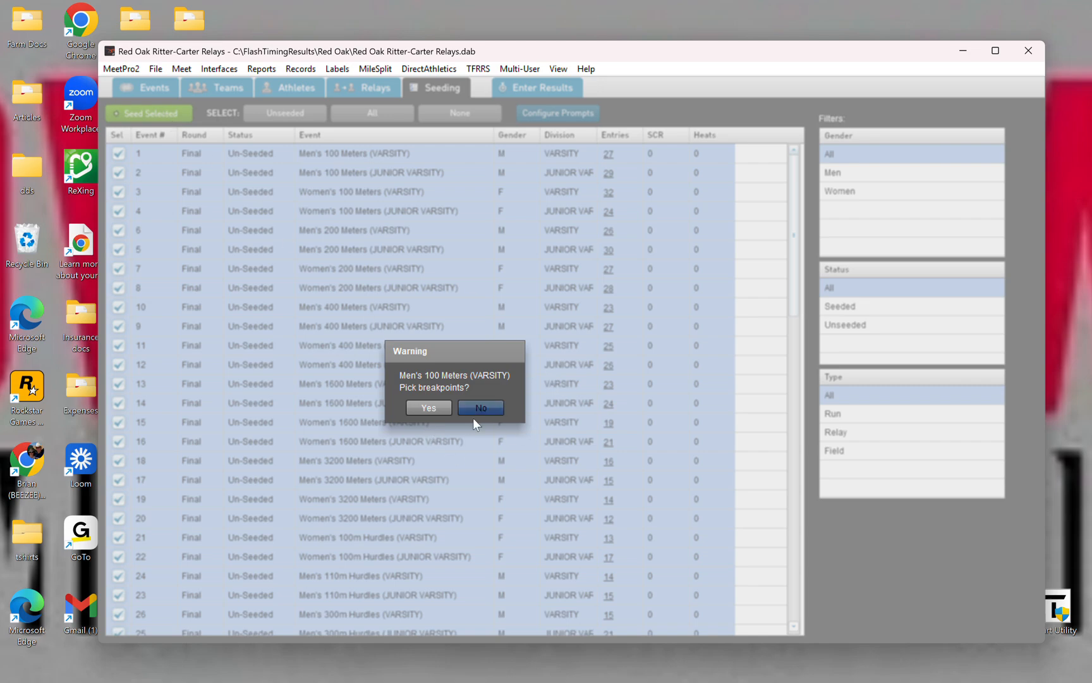
pyautogui.click(424, 411)
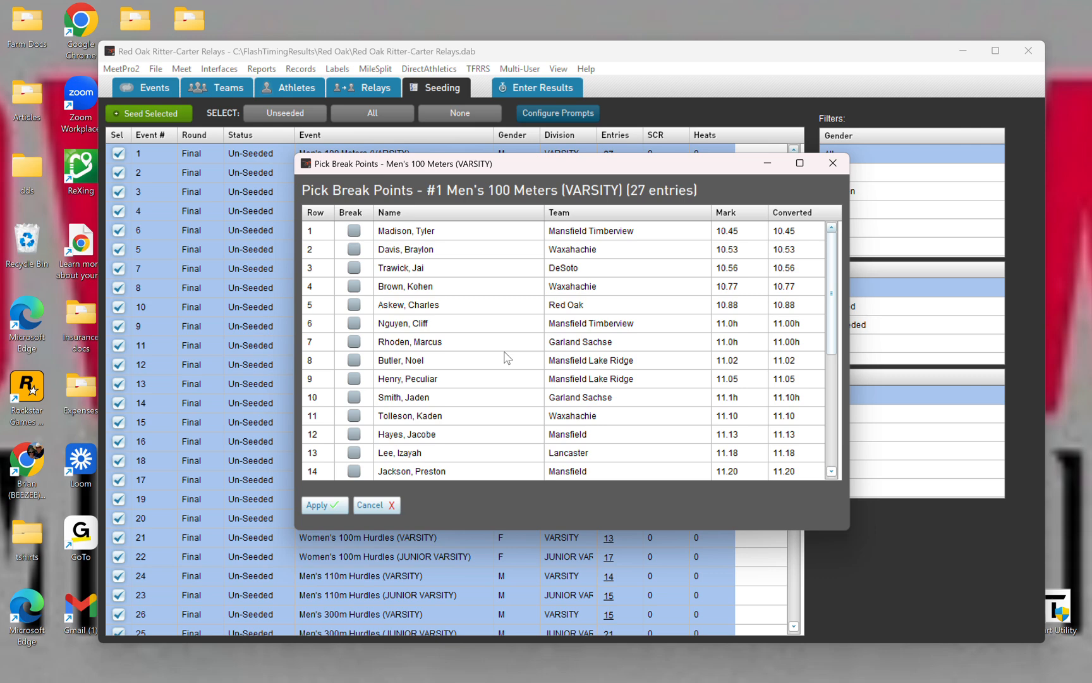
pyautogui.click(377, 505)
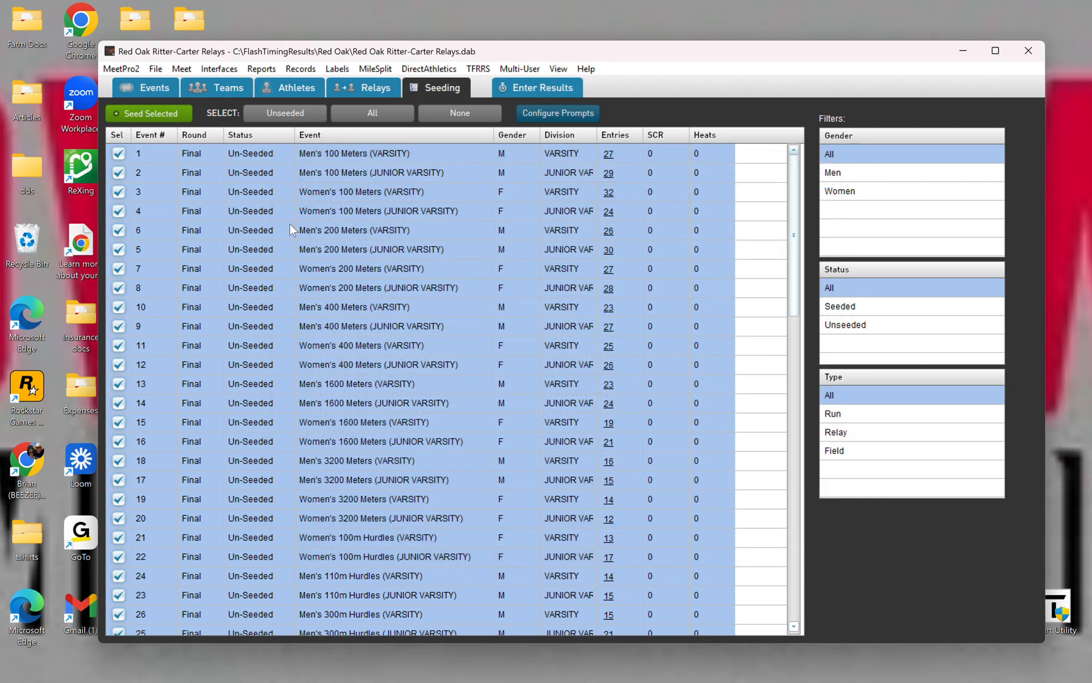
# Step: Seed Men's 100 Meters (VARSITY) into 4 heats without breakpoints or randomization, review the heats, and cancel seeding at the junior varsity event
pyautogui.click(162, 114)
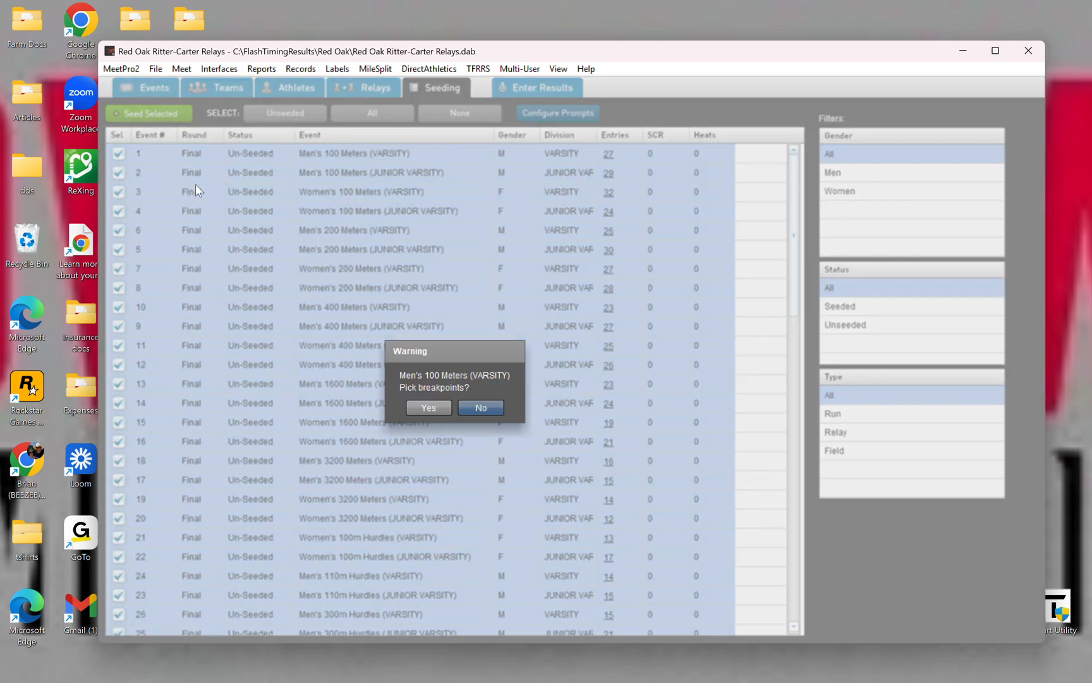
pyautogui.click(469, 407)
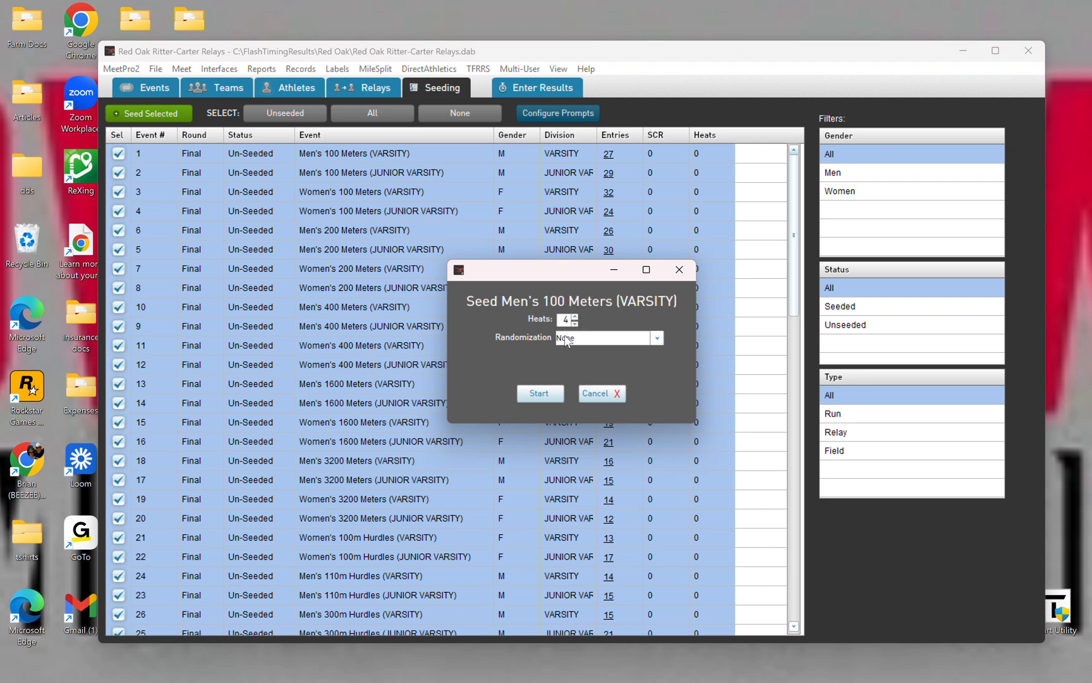
pyautogui.click(538, 393)
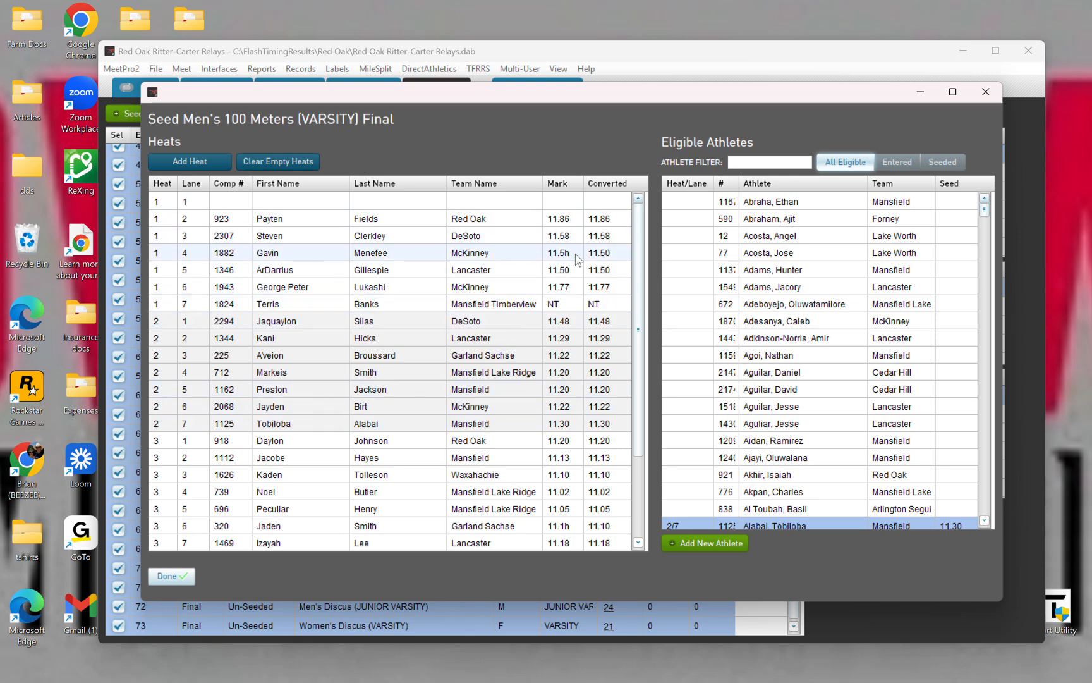
pyautogui.scroll(-3, 565, 303)
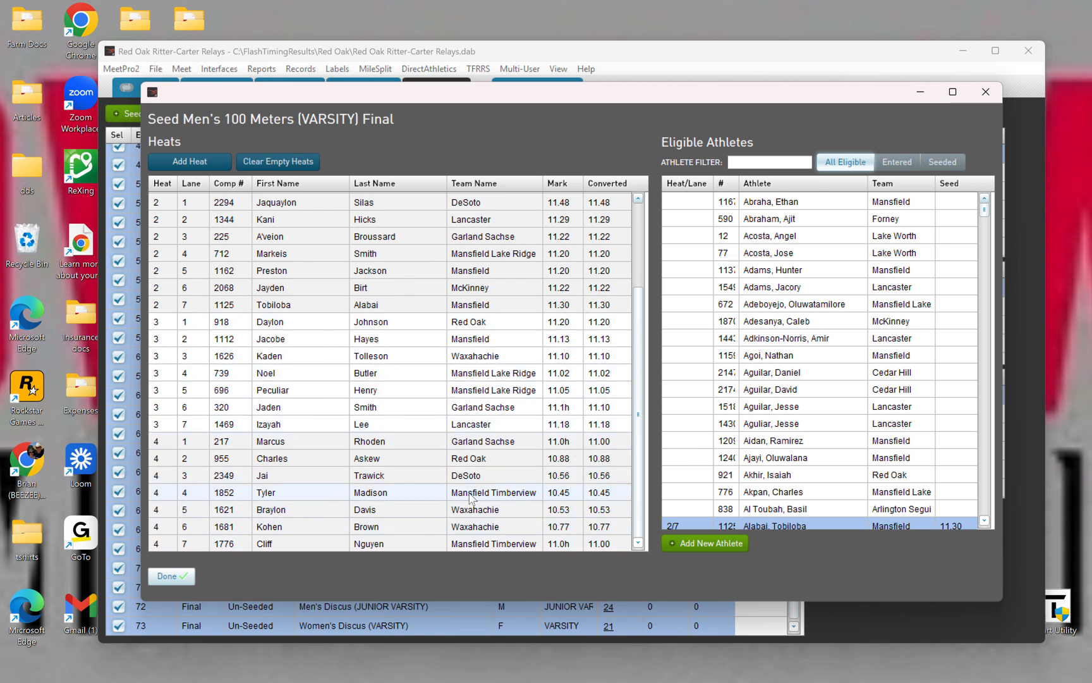
pyautogui.click(171, 576)
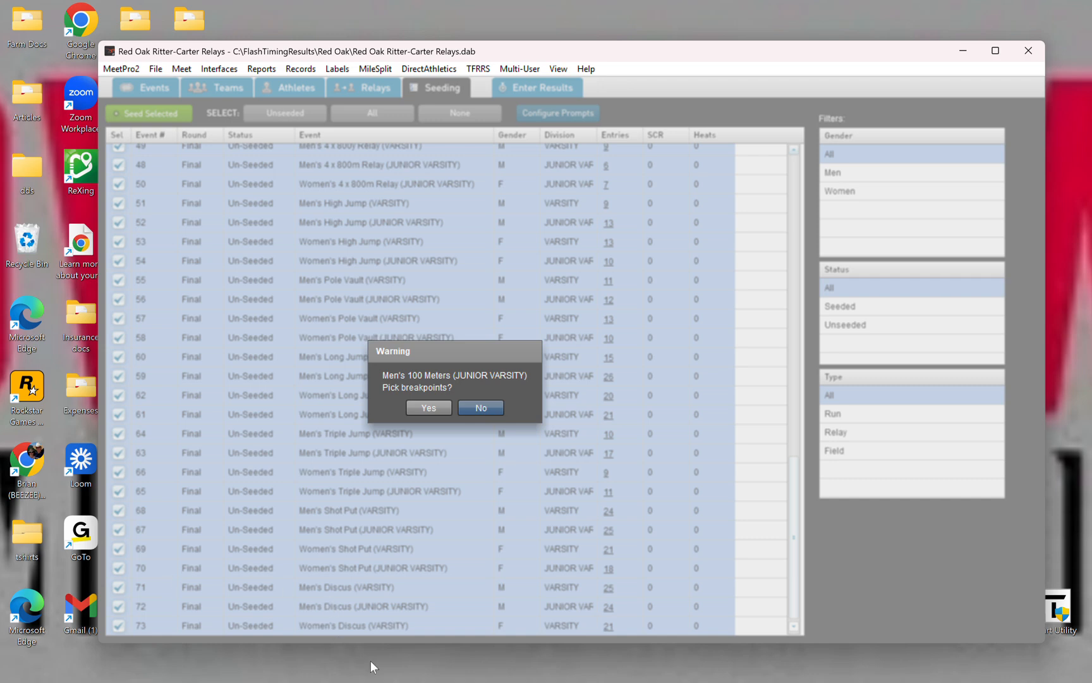
pyautogui.click(484, 410)
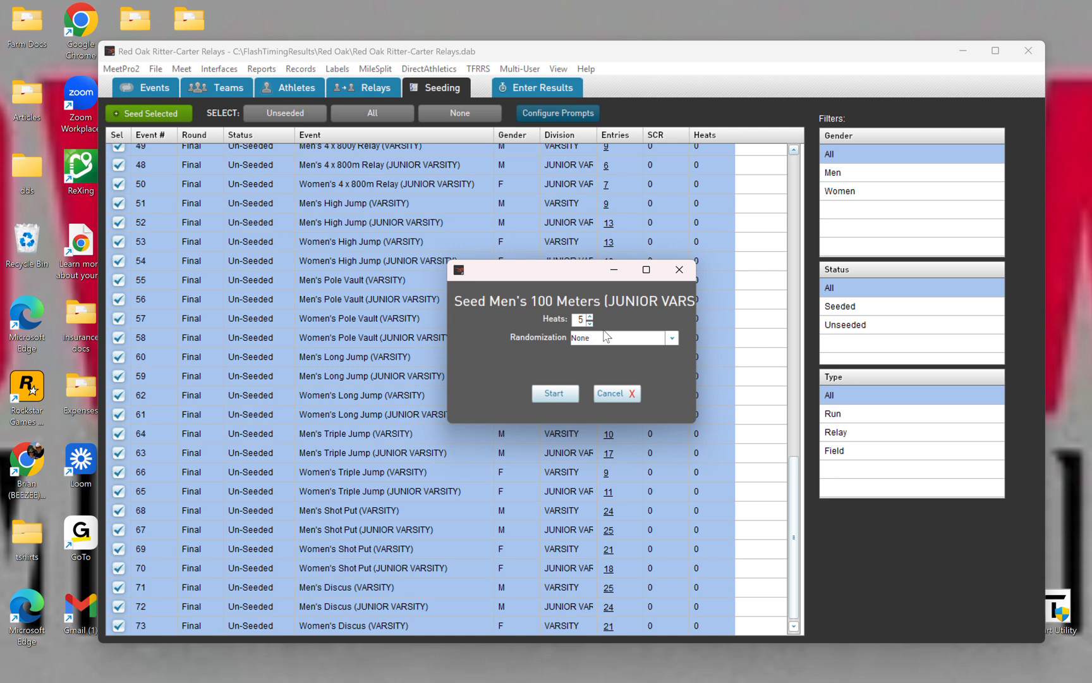
pyautogui.click(610, 394)
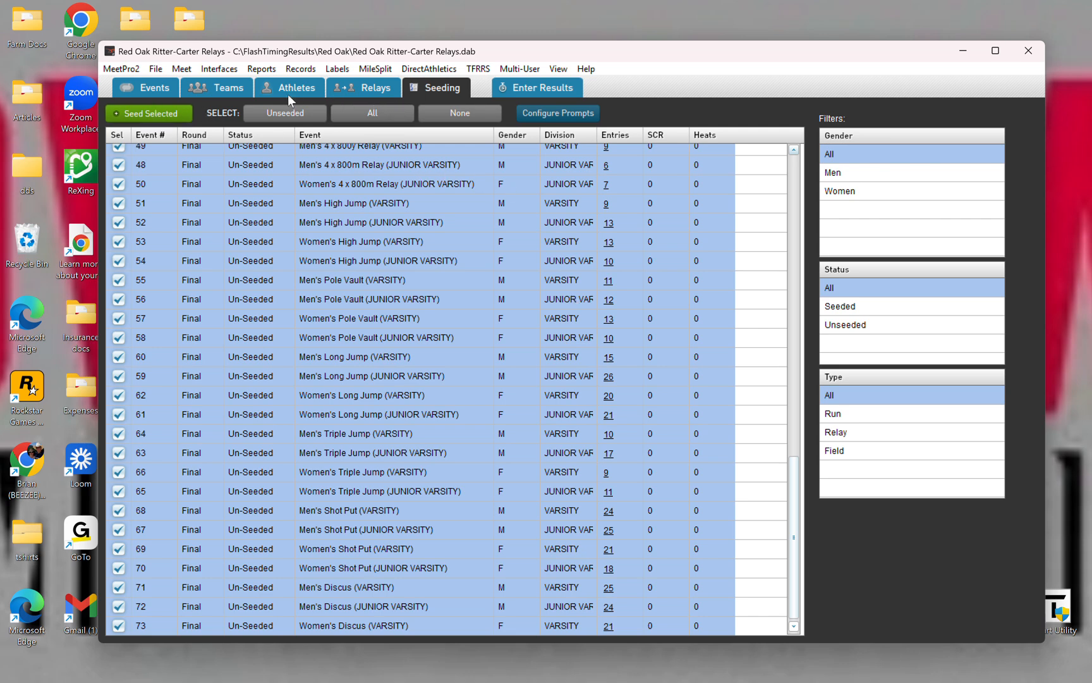
# Step: Open the meet's session editing and add session 1 titled "Field Events"
pyautogui.click(153, 87)
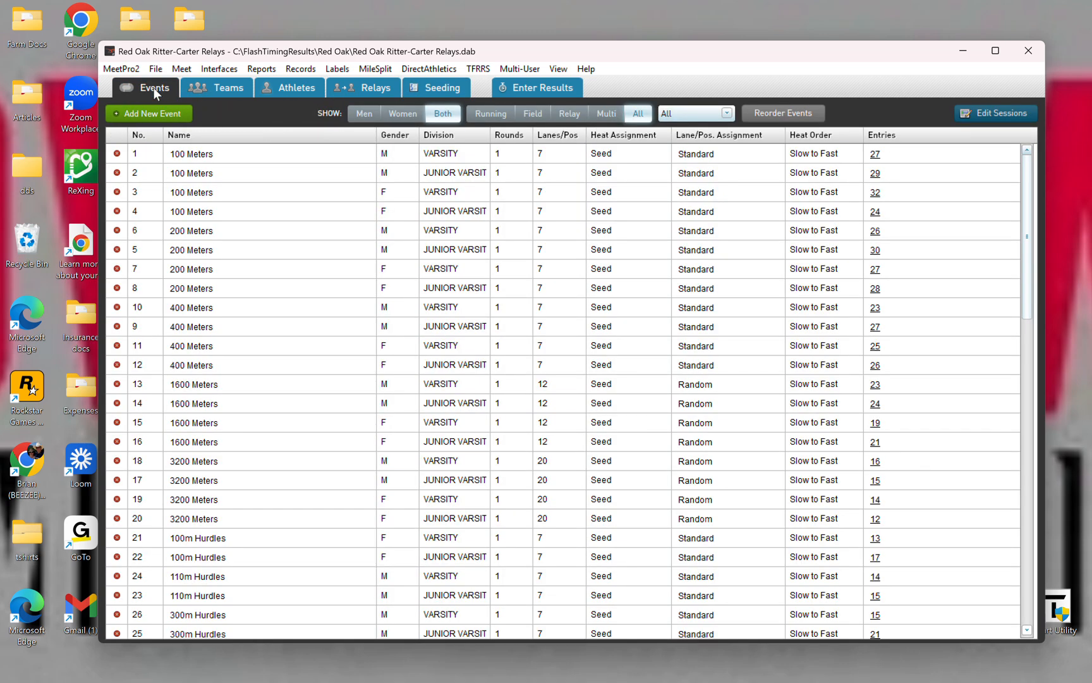
pyautogui.click(1020, 111)
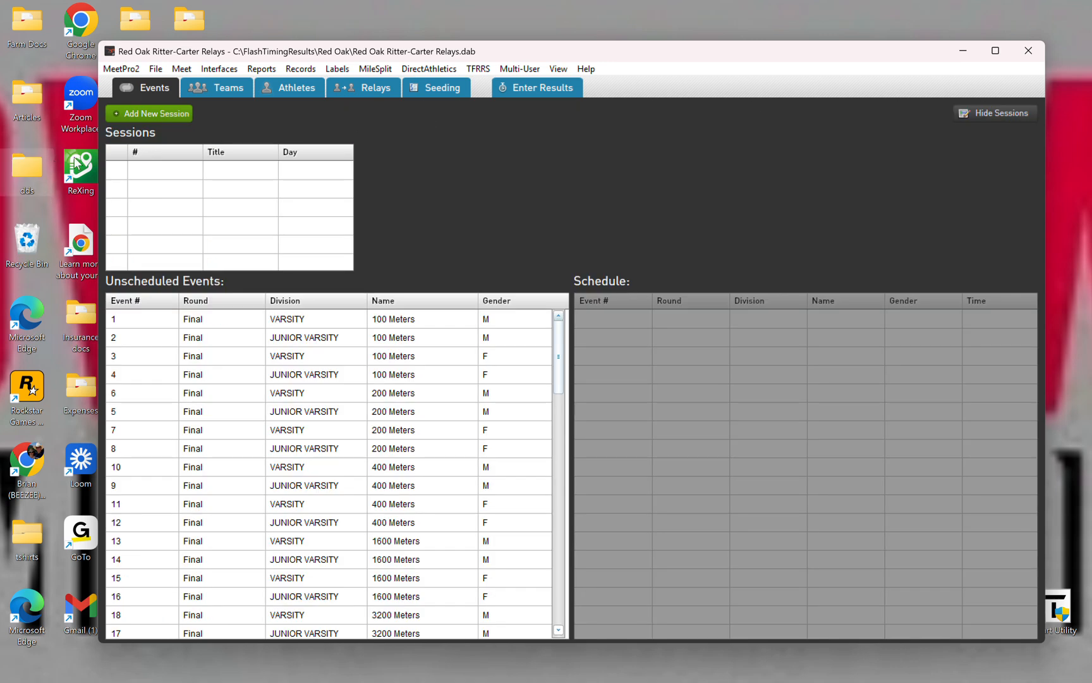
pyautogui.click(156, 112)
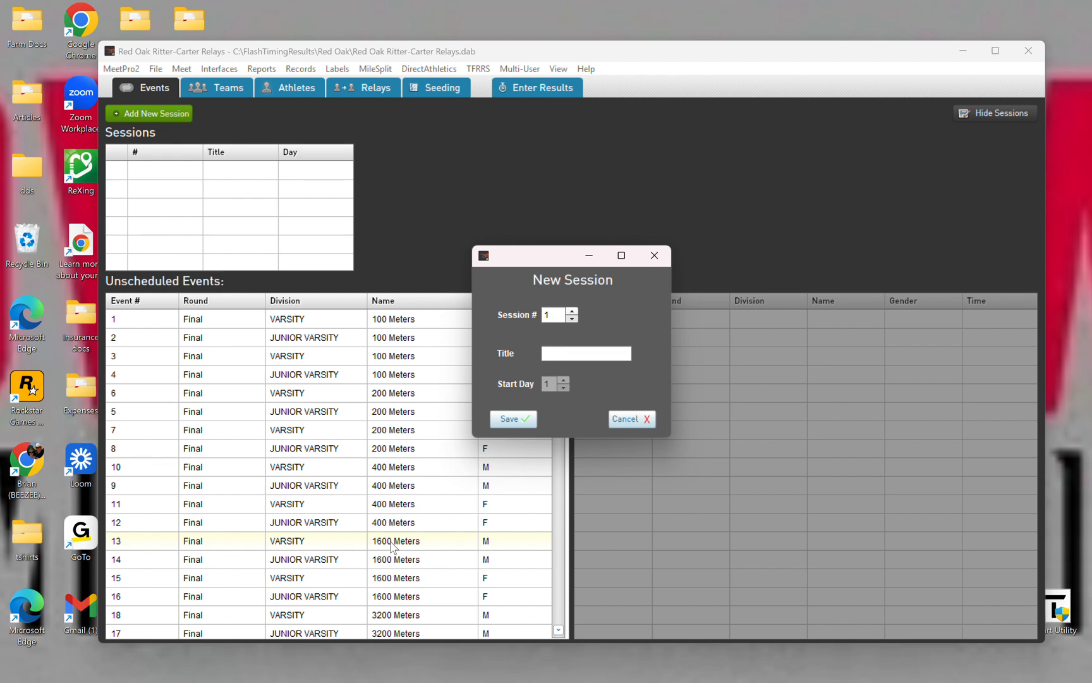
pyautogui.click(572, 359)
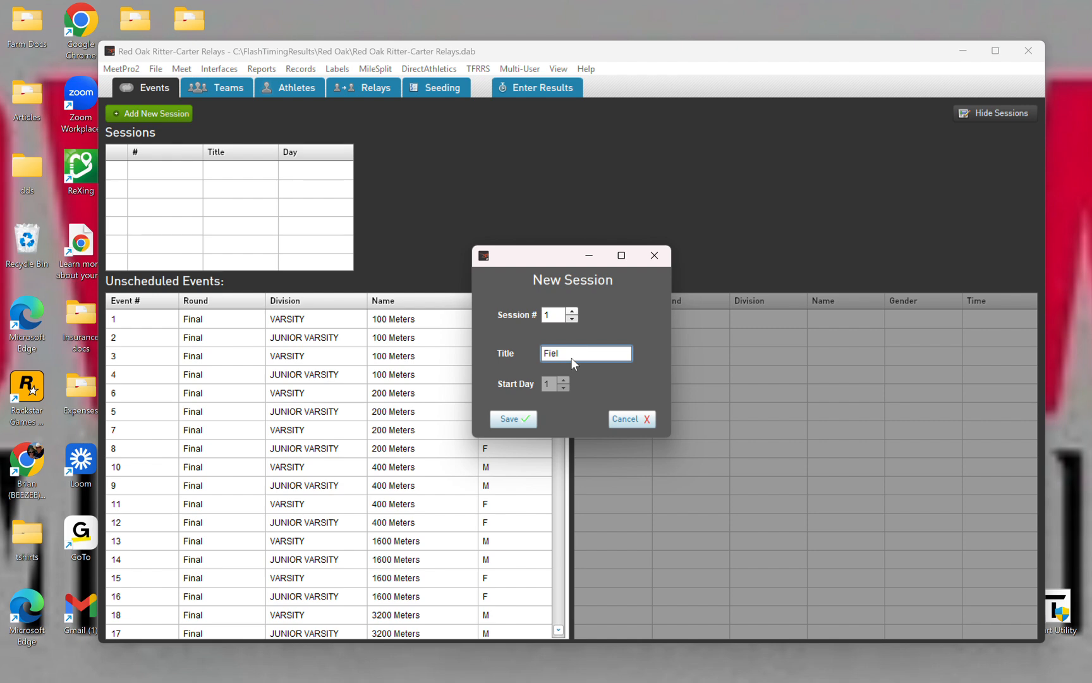
pyautogui.write('Field Events')
pyautogui.click(534, 417)
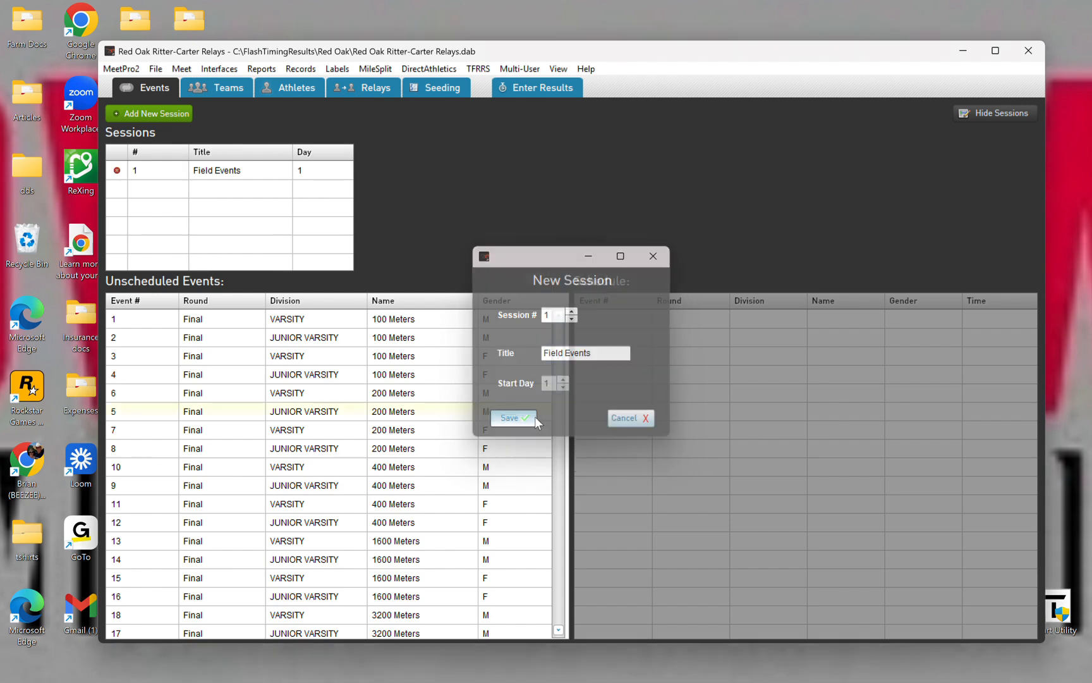
# Step: Add session 2 with the title "Track Events"
pyautogui.click(141, 115)
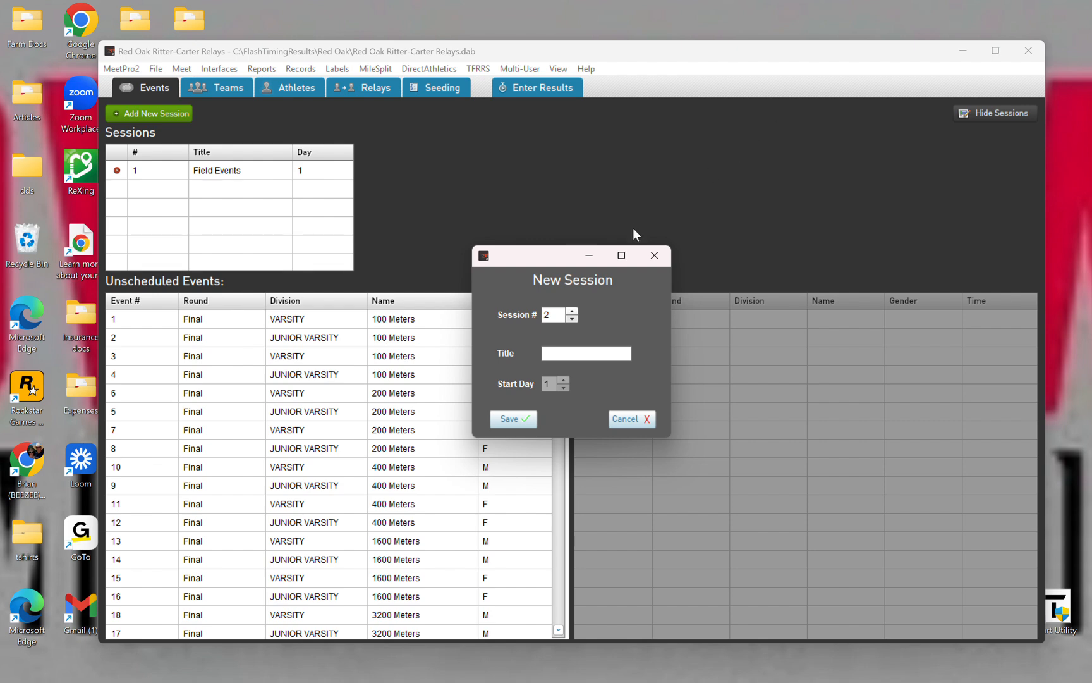
pyautogui.click(598, 358)
pyautogui.write('Track Events')
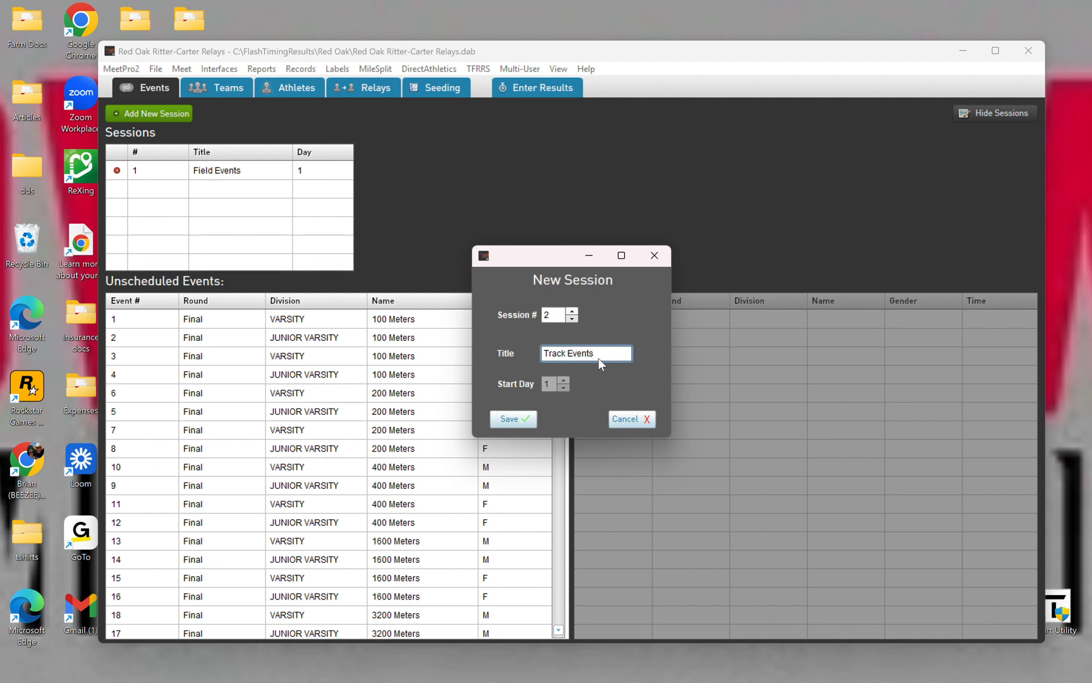
pyautogui.click(513, 419)
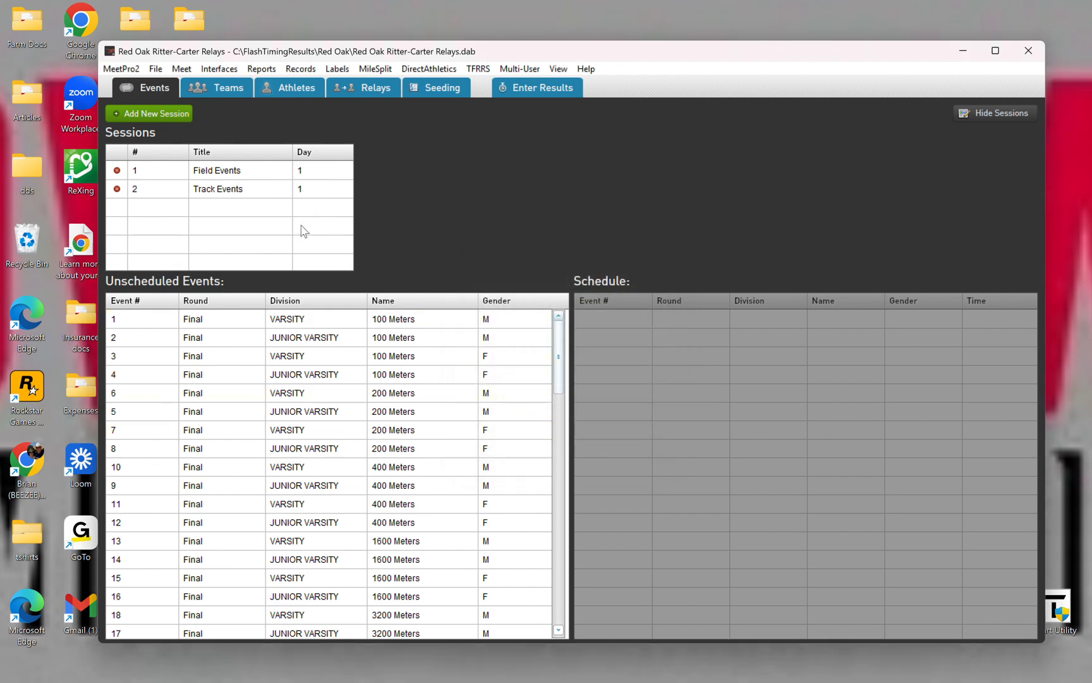
# Step: Schedule event 74, the women's JUNIOR VARSITY Discus, in the Field Events session
pyautogui.click(215, 188)
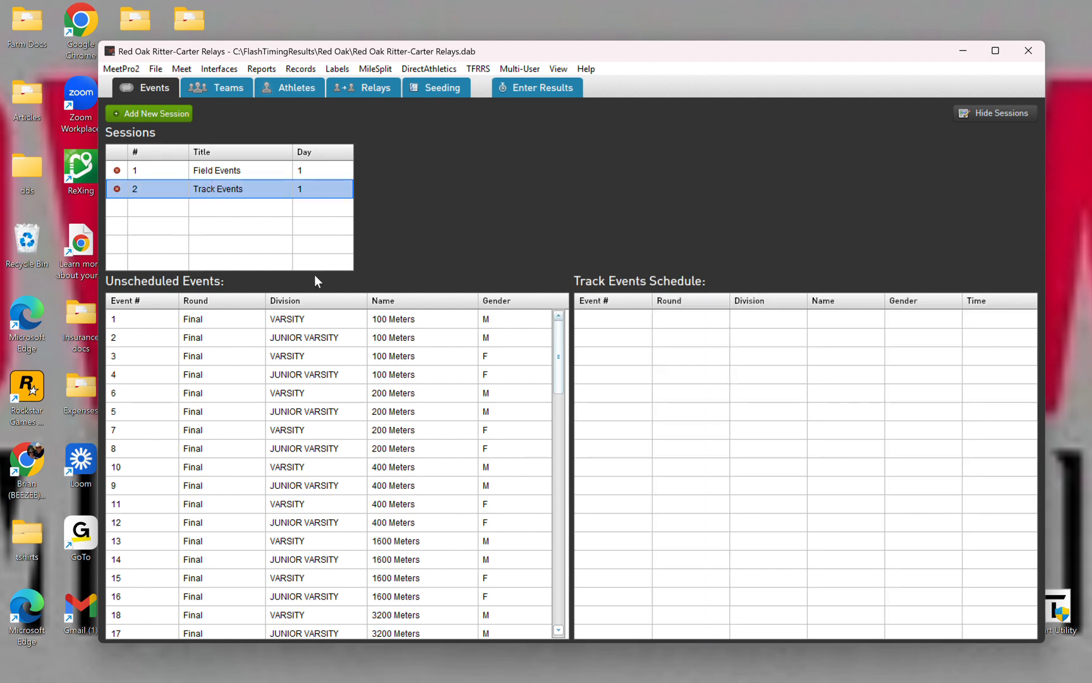
pyautogui.click(183, 177)
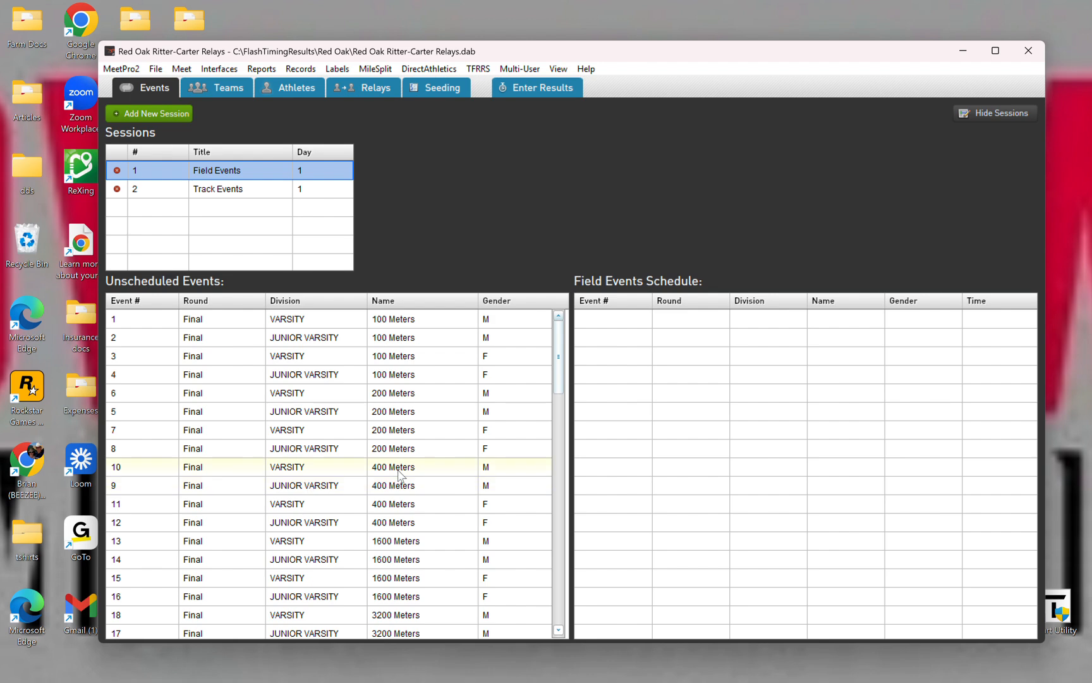
pyautogui.scroll(-18, 399, 481)
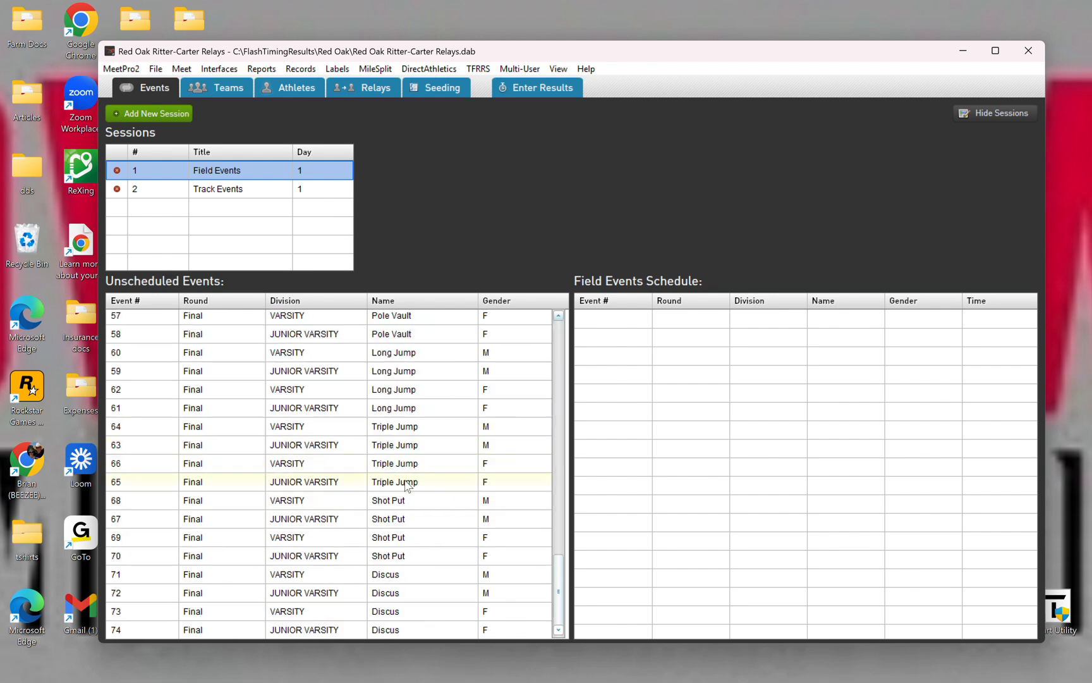
pyautogui.doubleClick(310, 629)
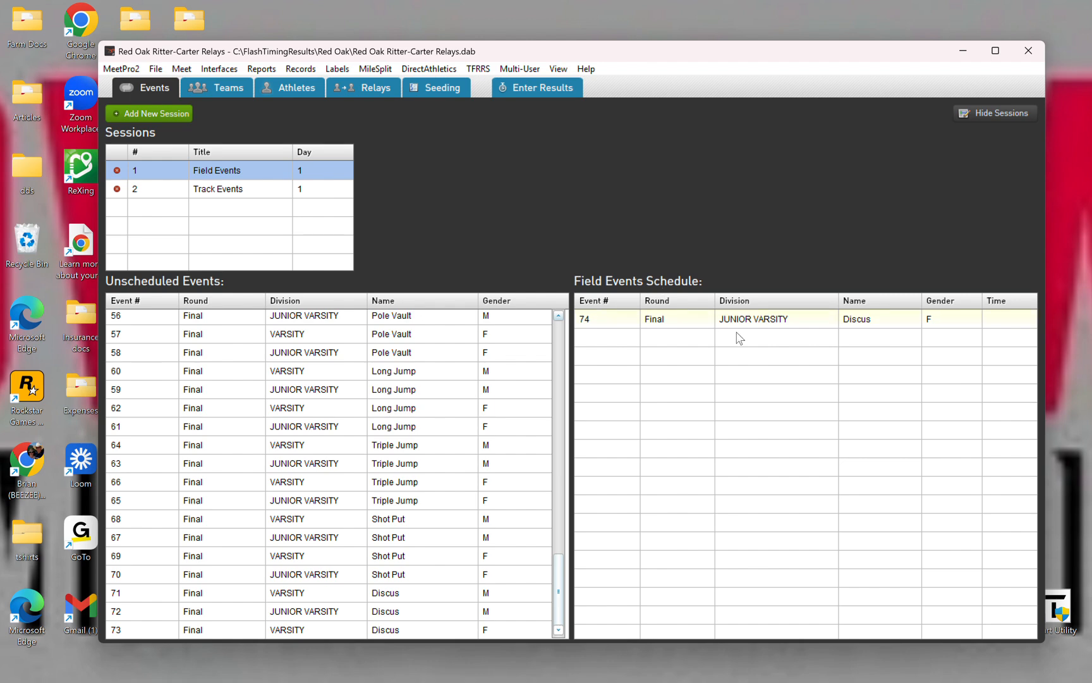
# Step: Schedule the women's 3200 Meters events, 20 (JUNIOR VARSITY) and then 19 (VARSITY), in the Track Events session
pyautogui.click(222, 190)
pyautogui.scroll(5, 393, 415)
pyautogui.scroll(9, 393, 416)
pyautogui.scroll(3, 394, 416)
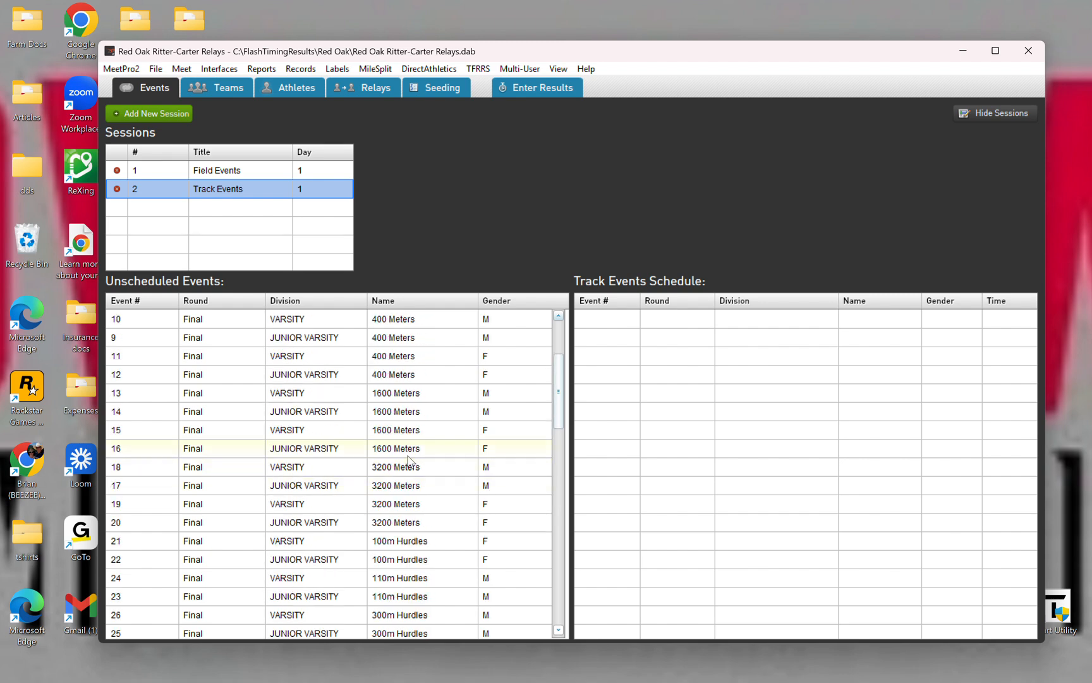
pyautogui.scroll(-1, 411, 462)
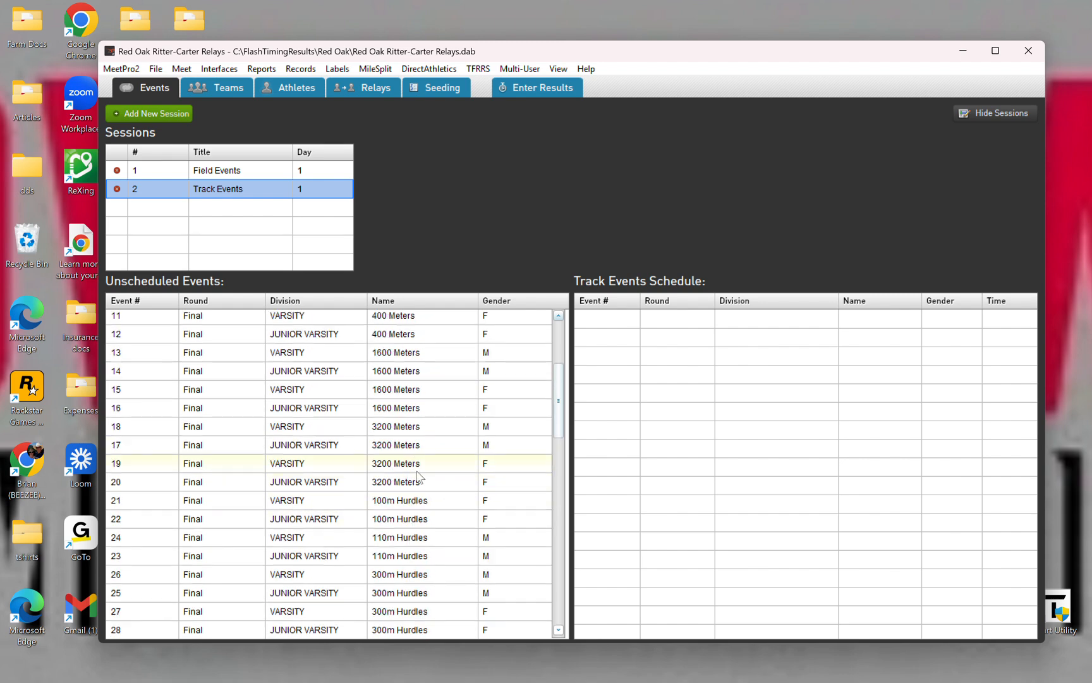
pyautogui.doubleClick(311, 483)
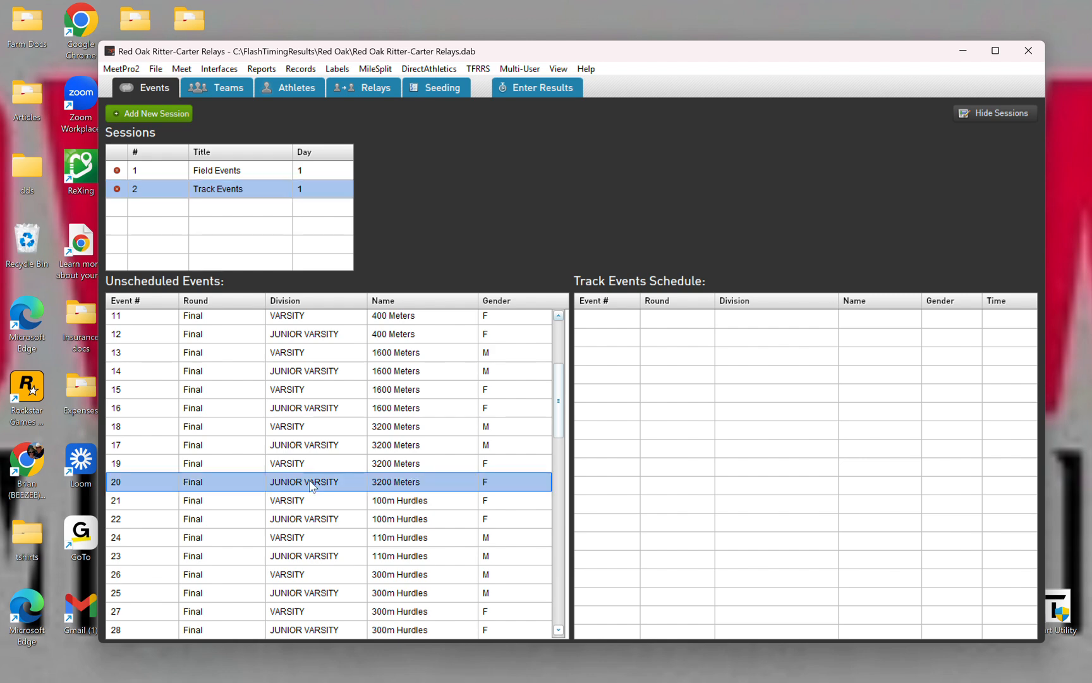
pyautogui.doubleClick(323, 466)
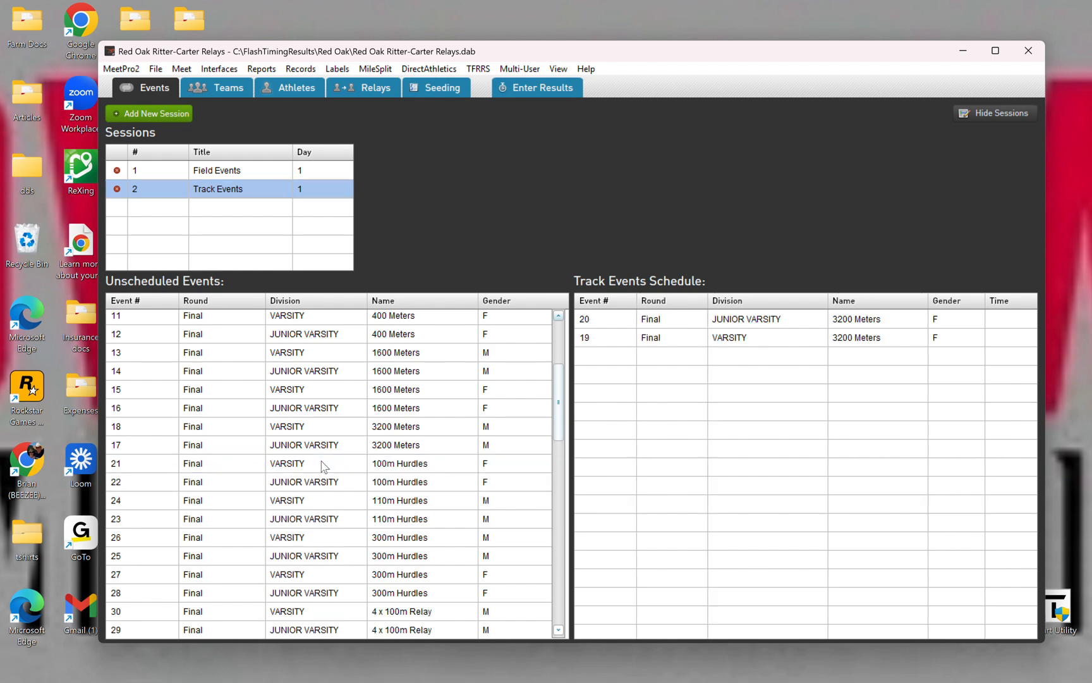
# Step: Schedule the men's 3200 Meters events, 17 (JUNIOR VARSITY) and then 18 (VARSITY), in the Track Events session
pyautogui.doubleClick(322, 446)
pyautogui.doubleClick(322, 430)
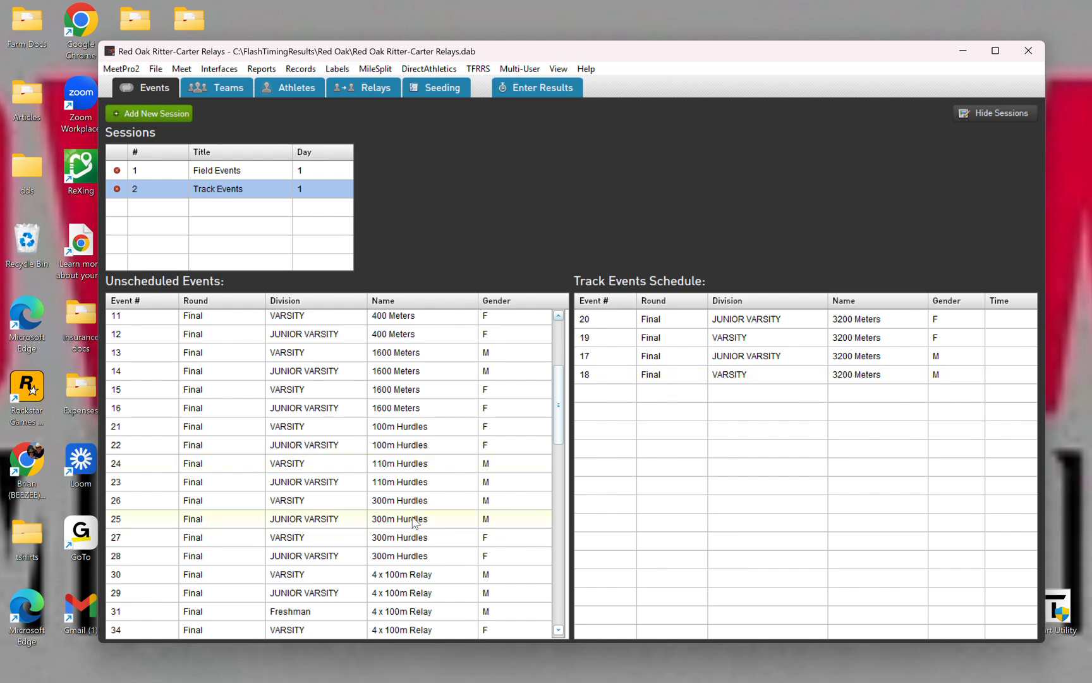
# Step: Set the start time of event 20, the women's JUNIOR VARSITY 3200 Meters, to 9:00am
pyautogui.click(1012, 327)
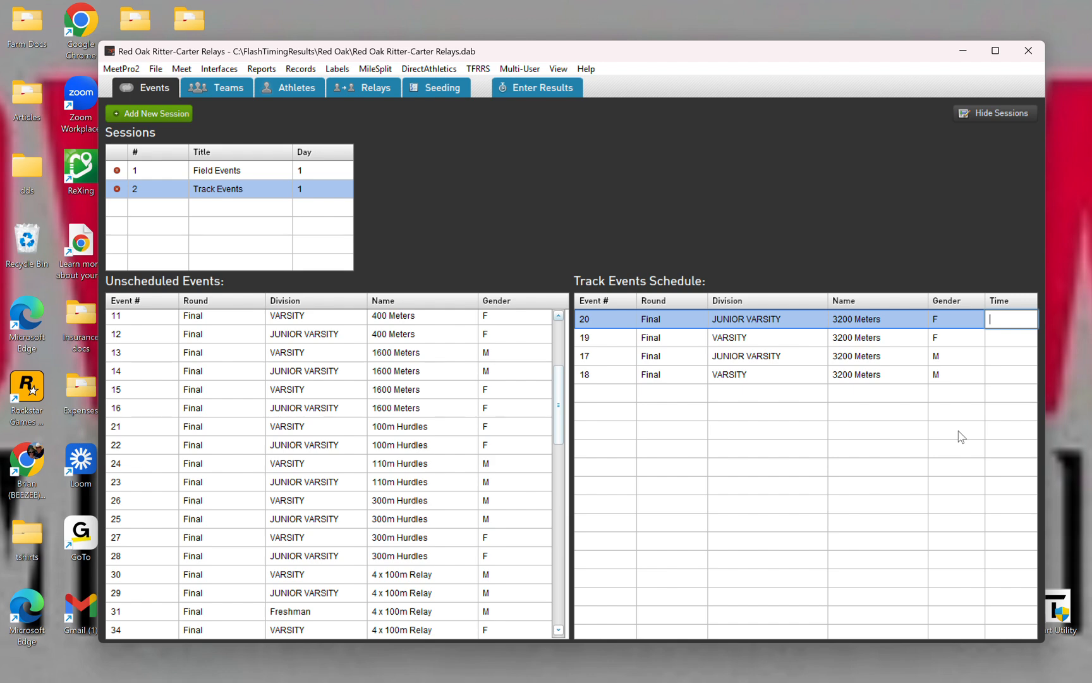
pyautogui.write('9;00')
pyautogui.click(1014, 340)
pyautogui.click(1004, 324)
pyautogui.write('9:00am')
# Step: Open the F.A.T. interface setup and set its directory to C:\FlashTimingResults\Red Oak
pyautogui.click(228, 71)
pyautogui.moveTo(231, 87)
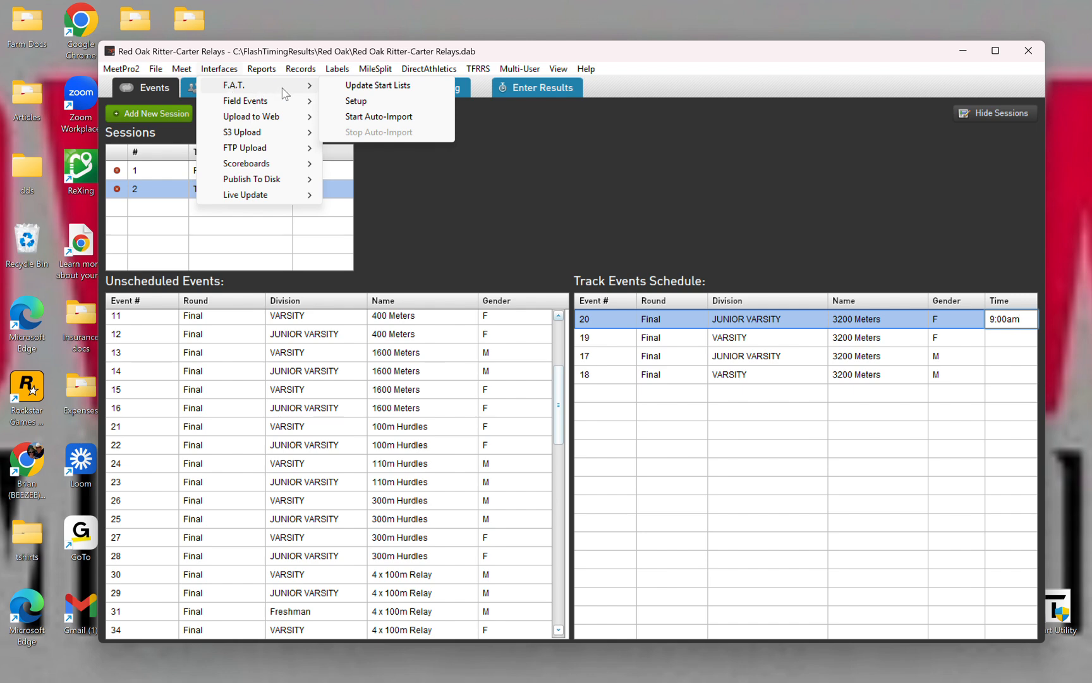
pyautogui.click(366, 103)
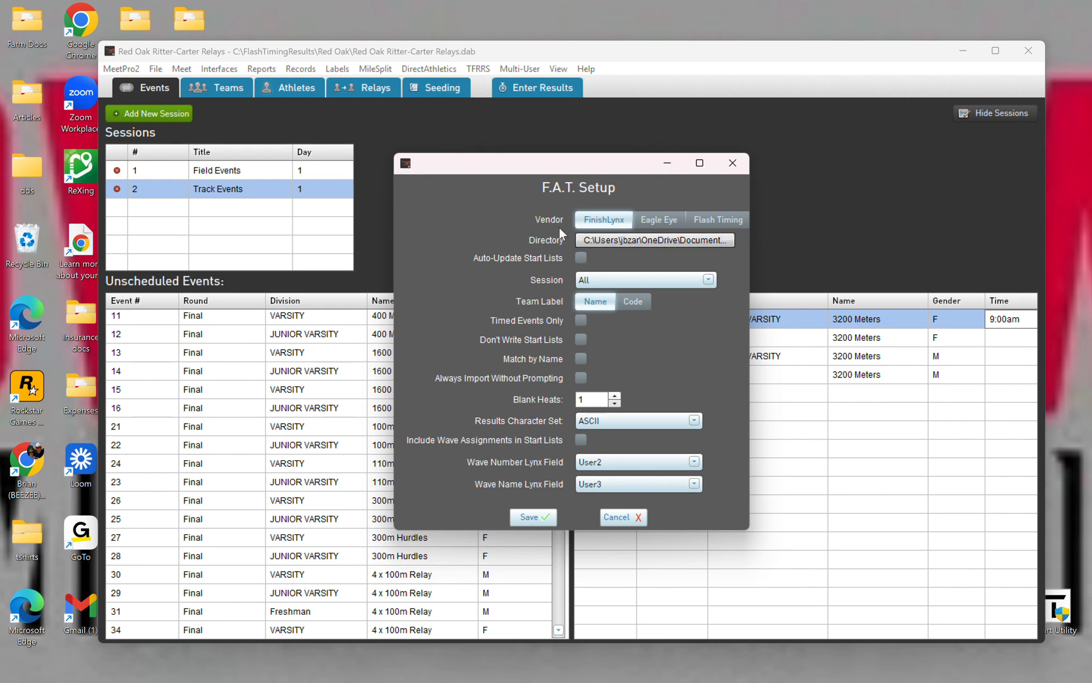
pyautogui.click(643, 239)
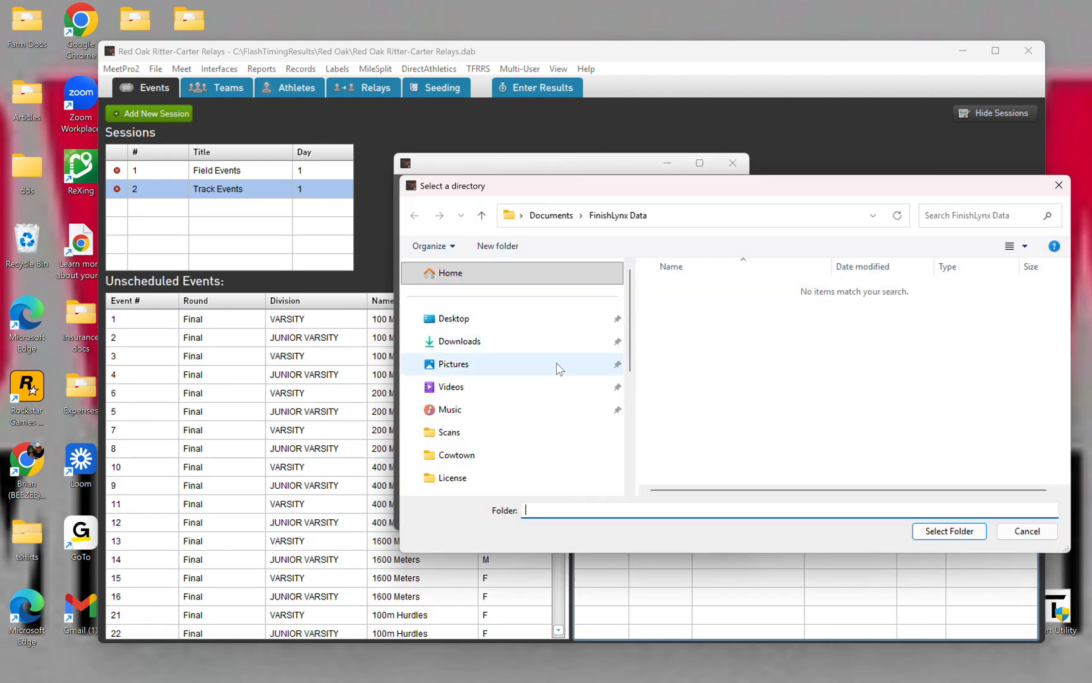
pyautogui.scroll(-5, 558, 368)
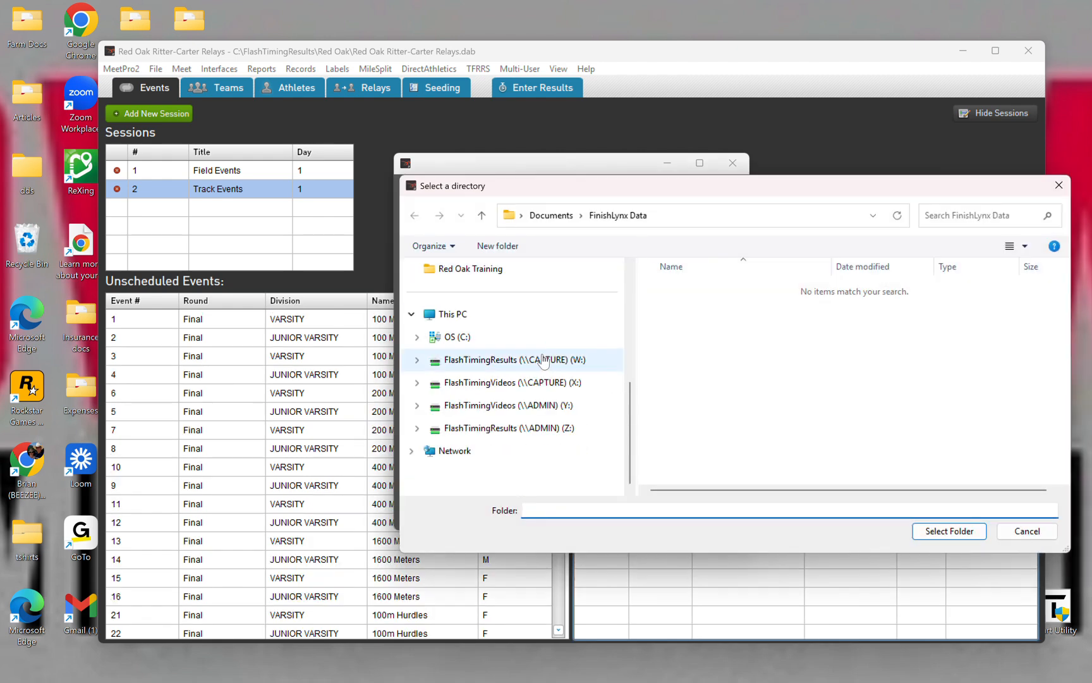
pyautogui.click(469, 340)
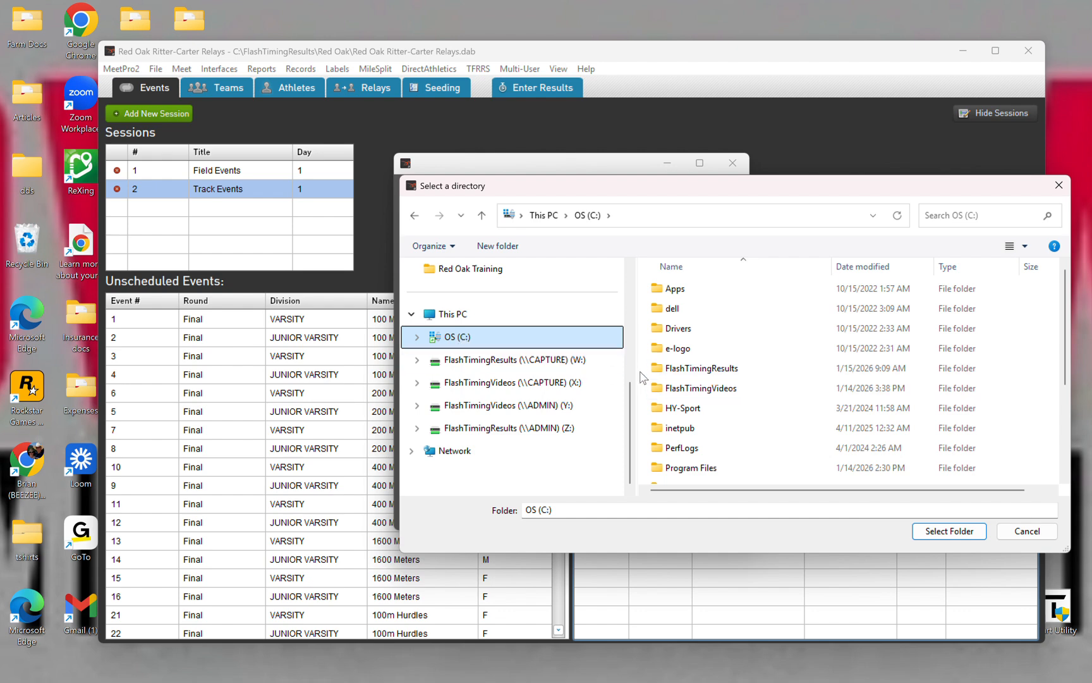
pyautogui.doubleClick(709, 372)
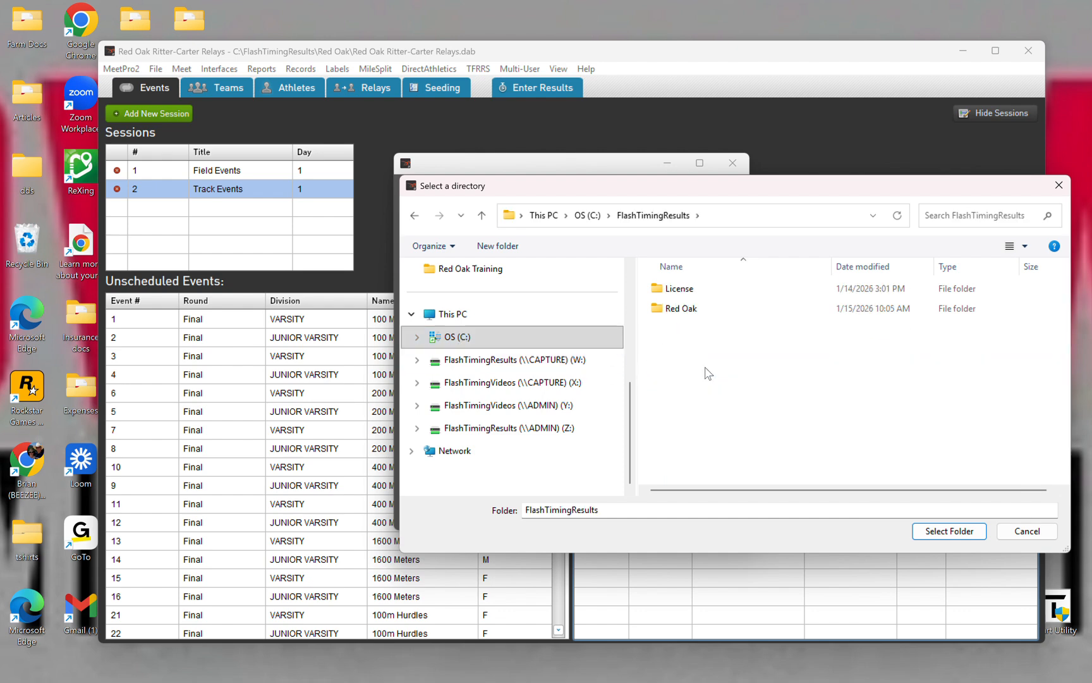
pyautogui.doubleClick(686, 312)
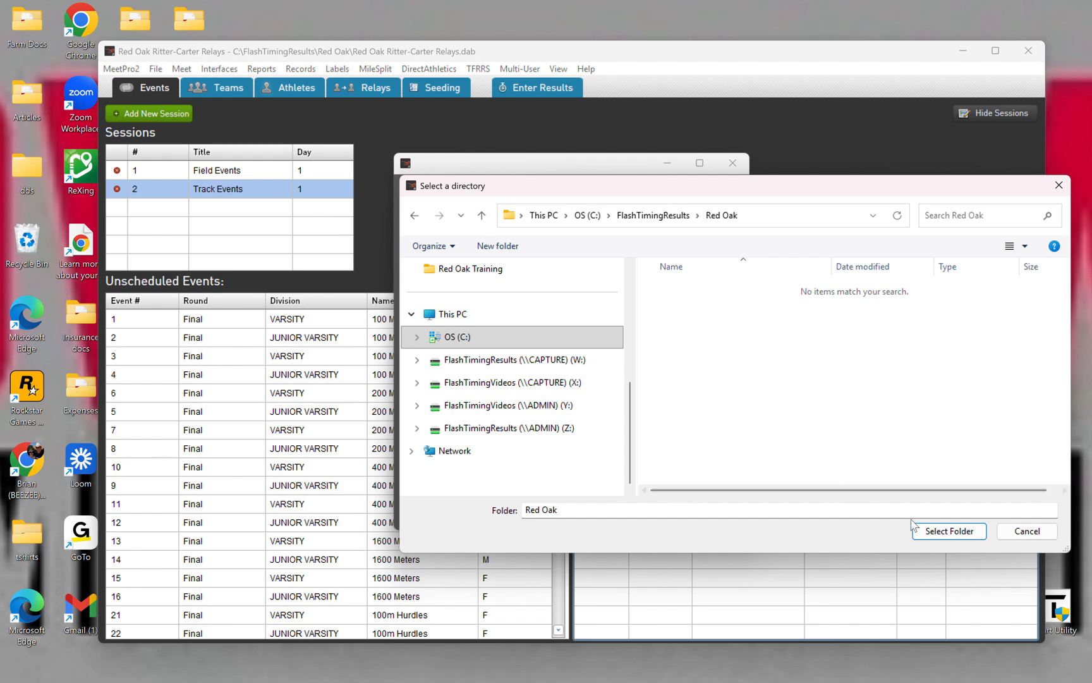
pyautogui.click(940, 533)
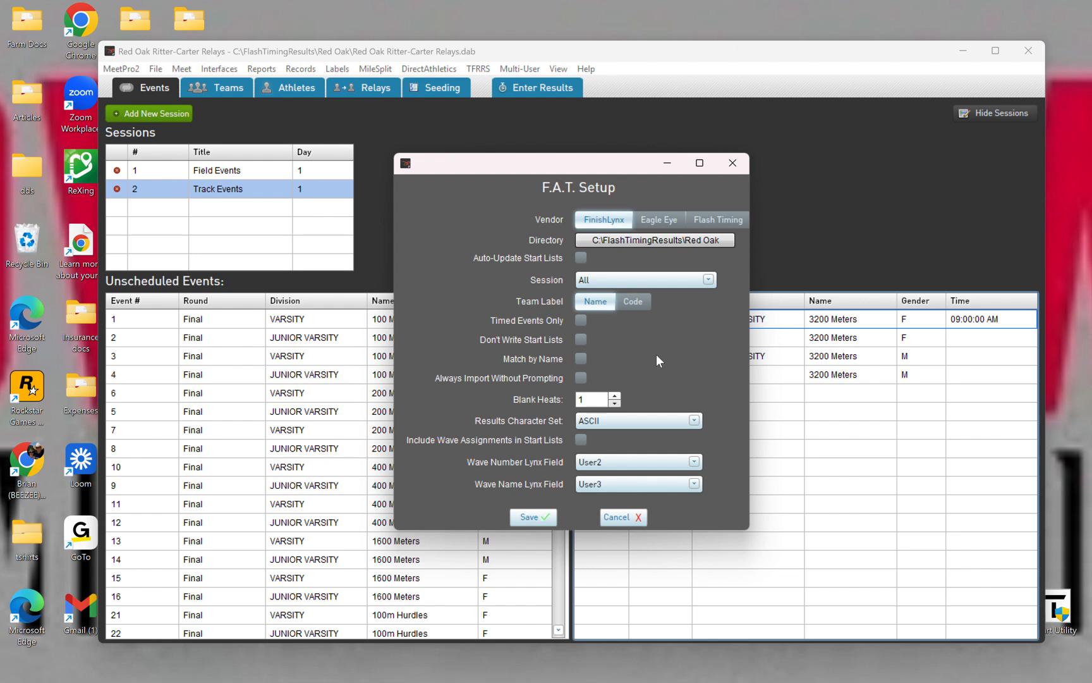
# Step: Restrict the F.A.T. setup to the Track Events session and save the setup
pyautogui.click(705, 278)
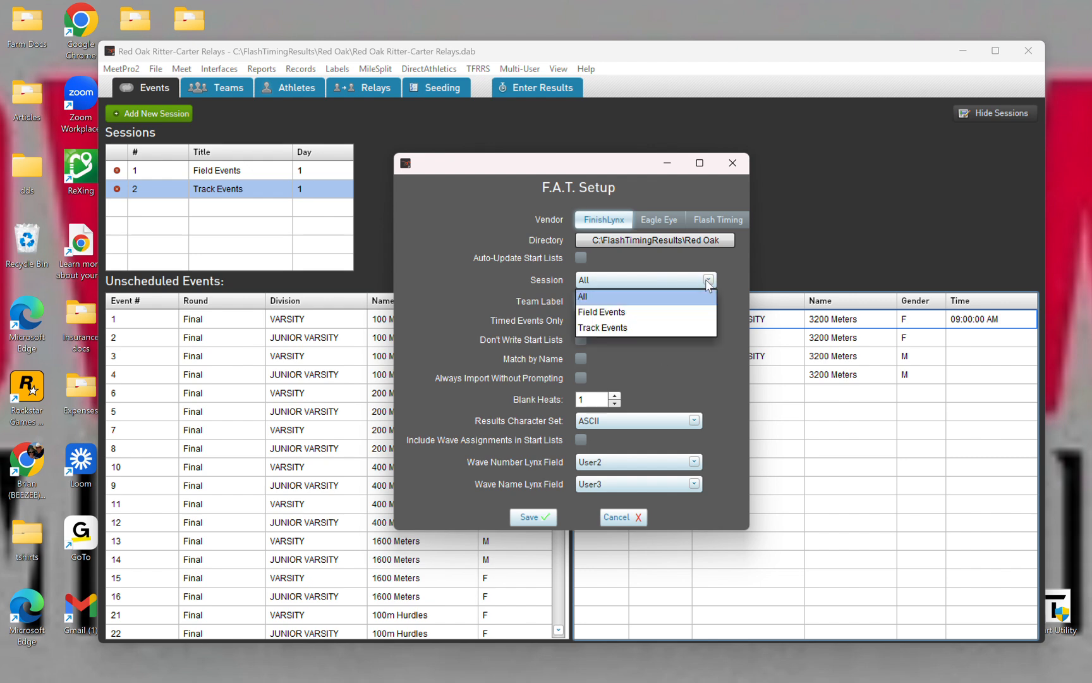
pyautogui.click(634, 325)
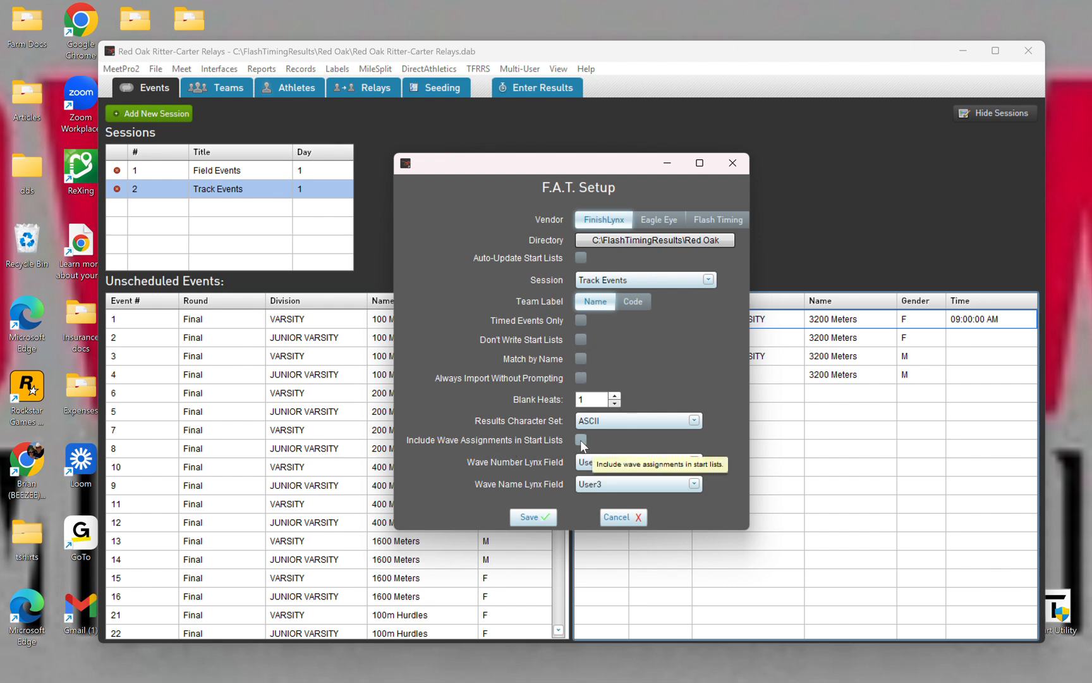
pyautogui.click(549, 514)
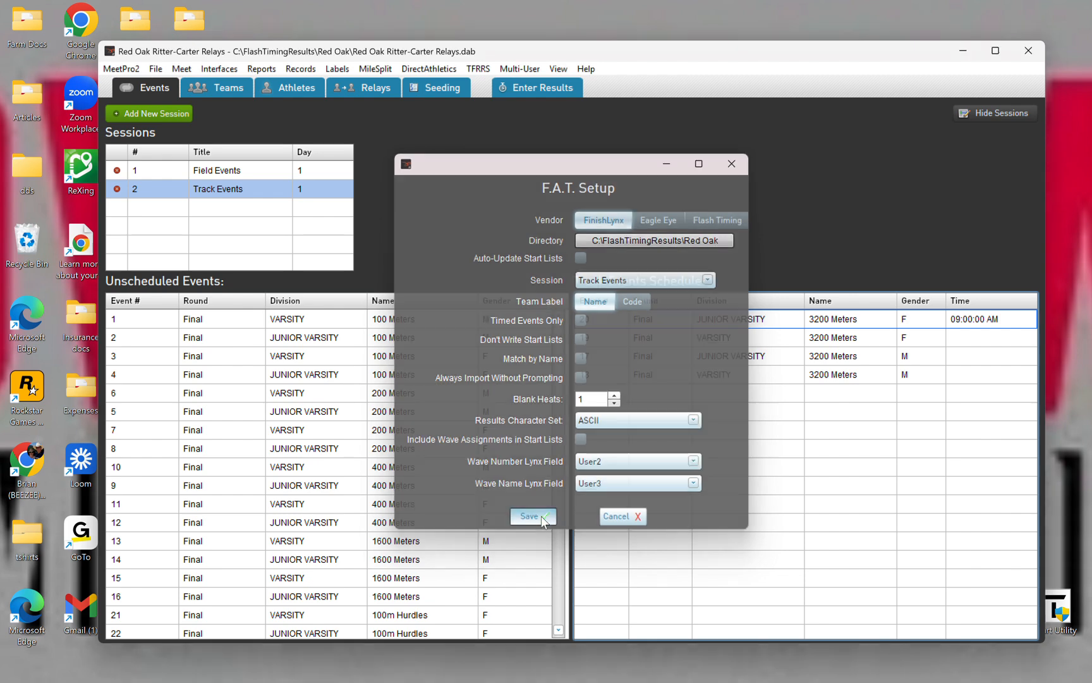